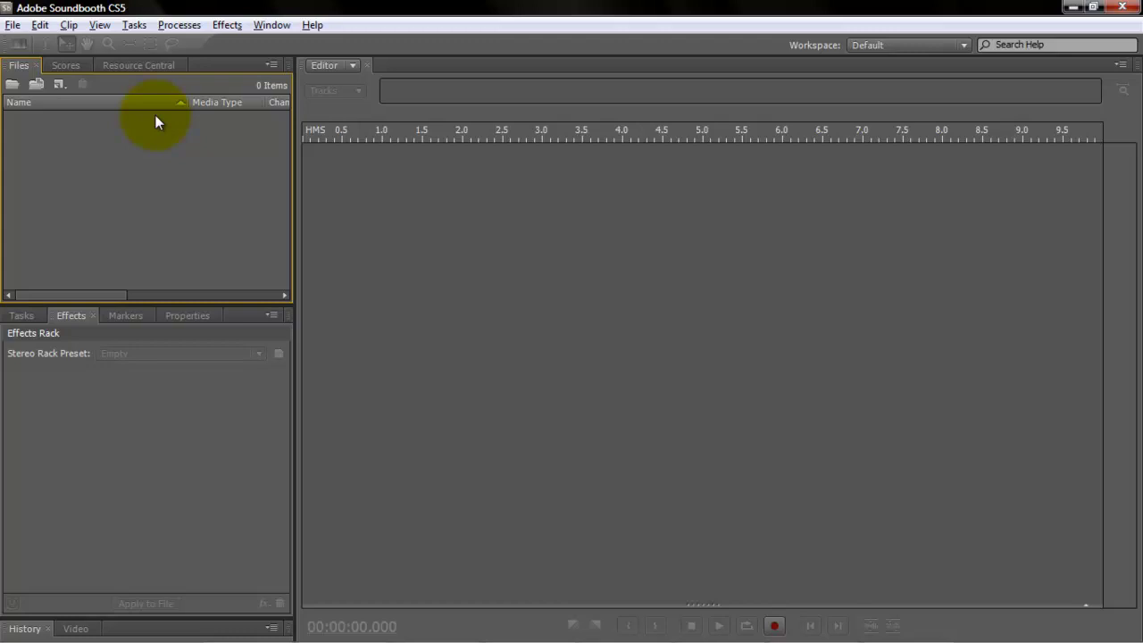
Create a new multitrack file, Untitled Multitrack 5, with three empty audio tracks
click(59, 85)
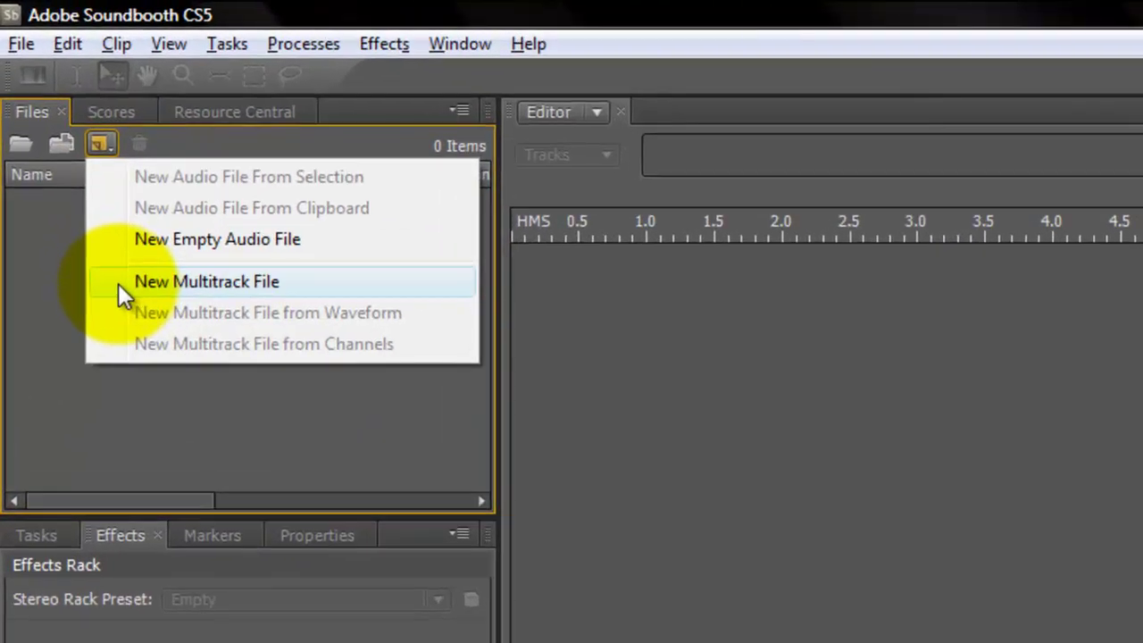
click(117, 283)
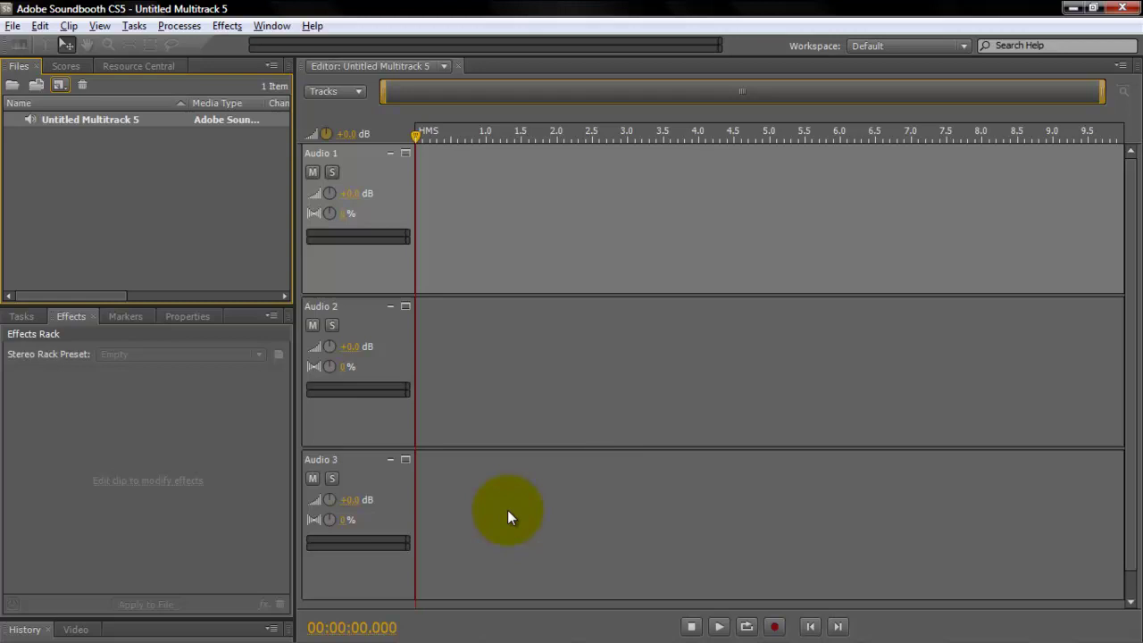
right_click(517, 199)
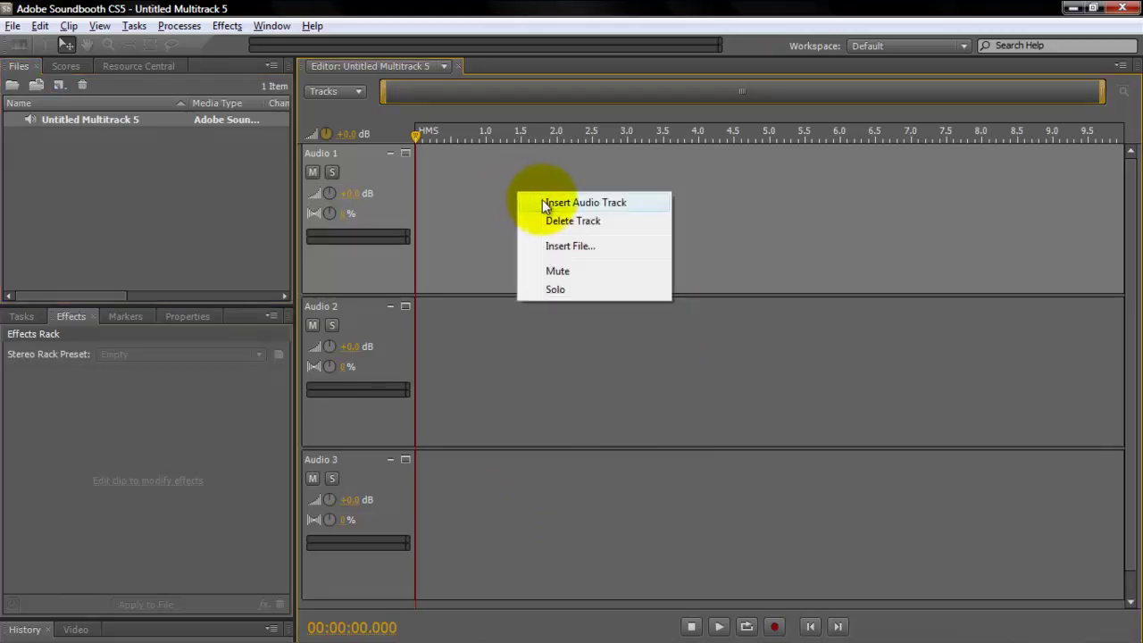
click(546, 204)
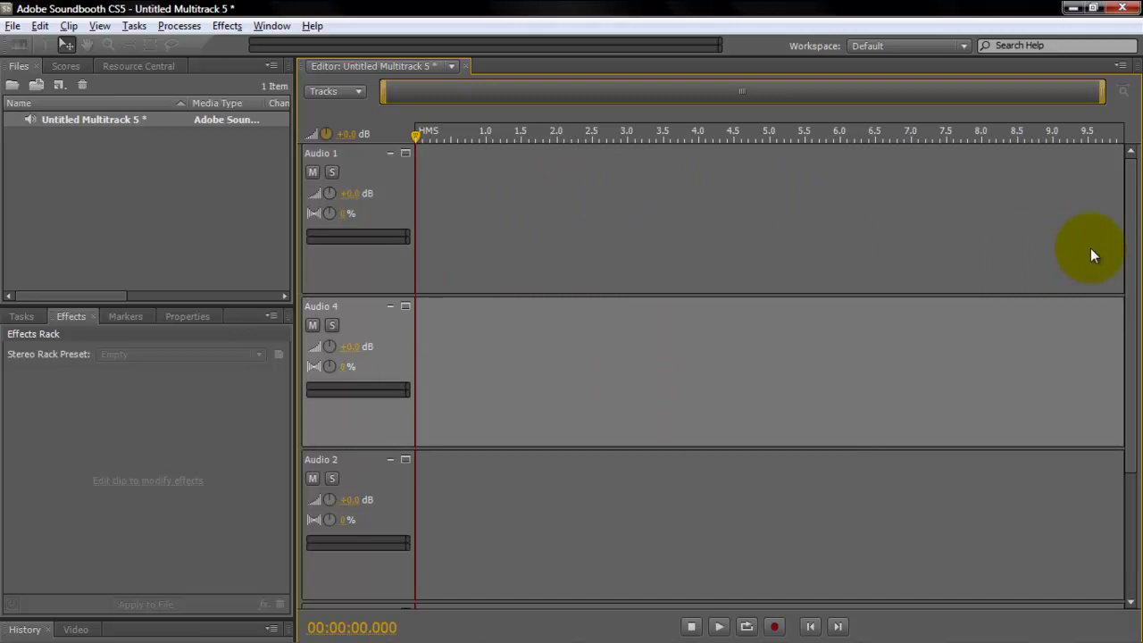
click(1130, 178)
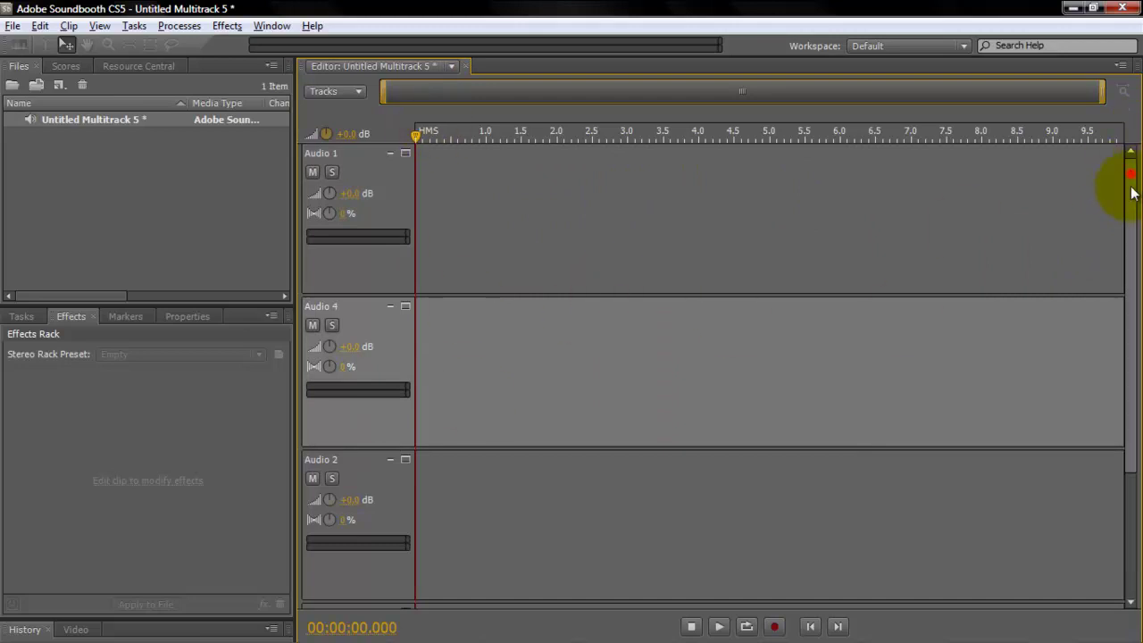
drag(1131, 192, 1130, 288)
scroll(683, 308, down, 2)
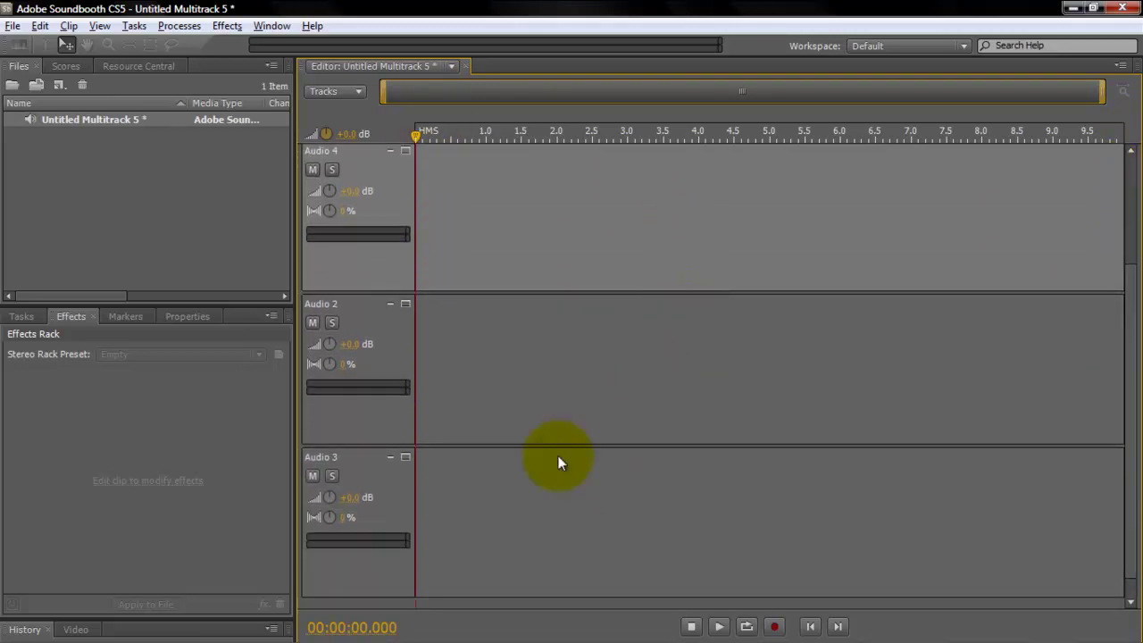
scroll(580, 384, up, 4)
scroll(594, 463, down, 1)
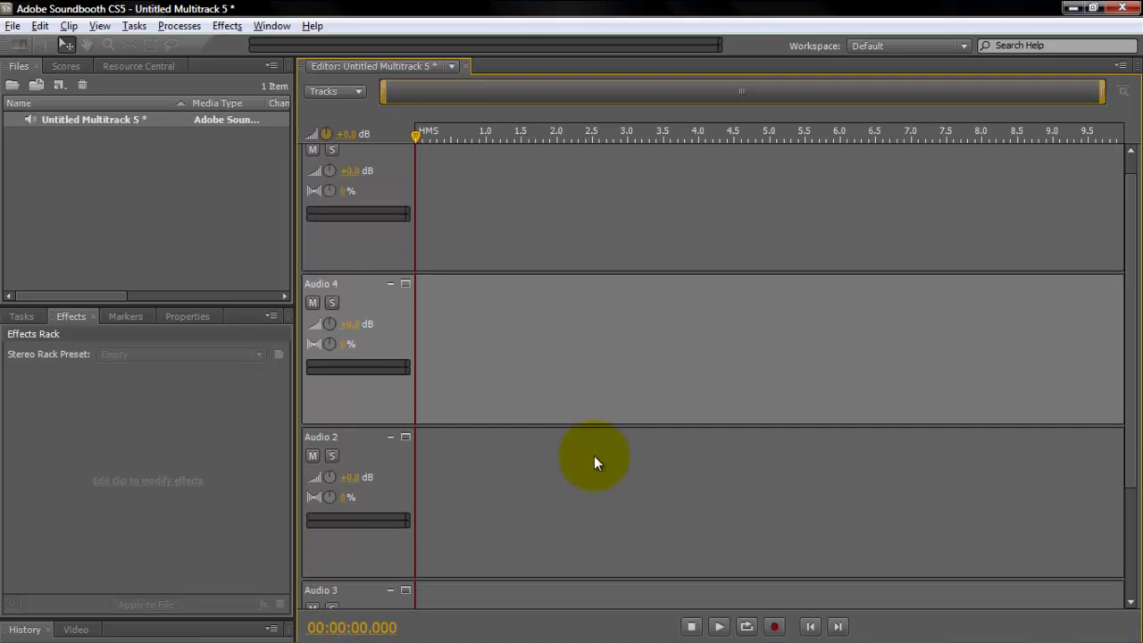
right_click(535, 330)
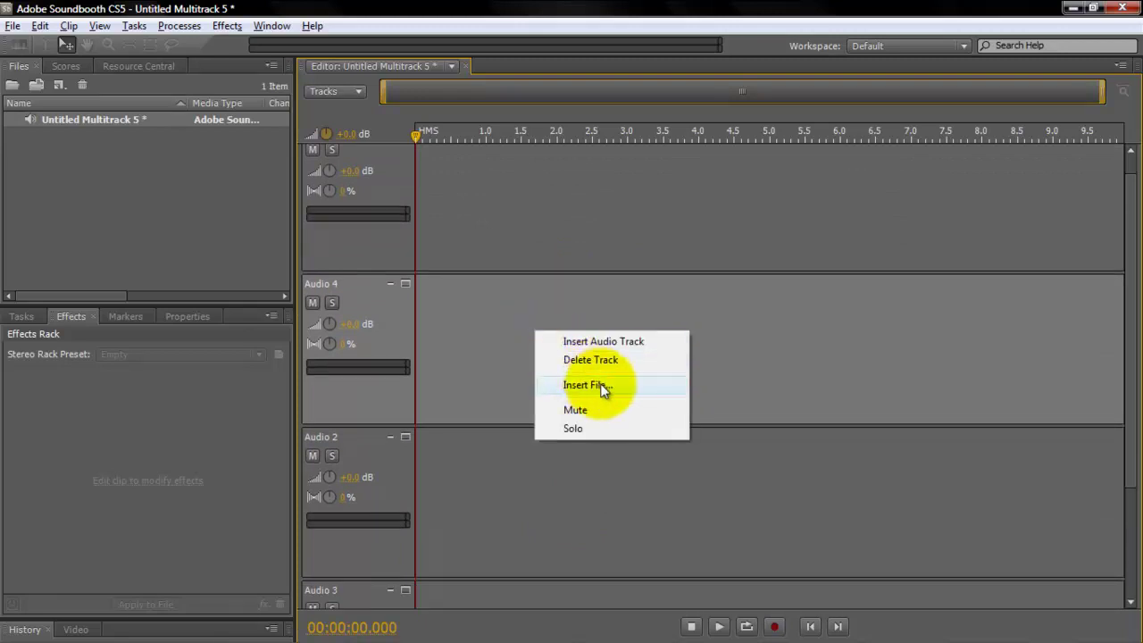
click(620, 361)
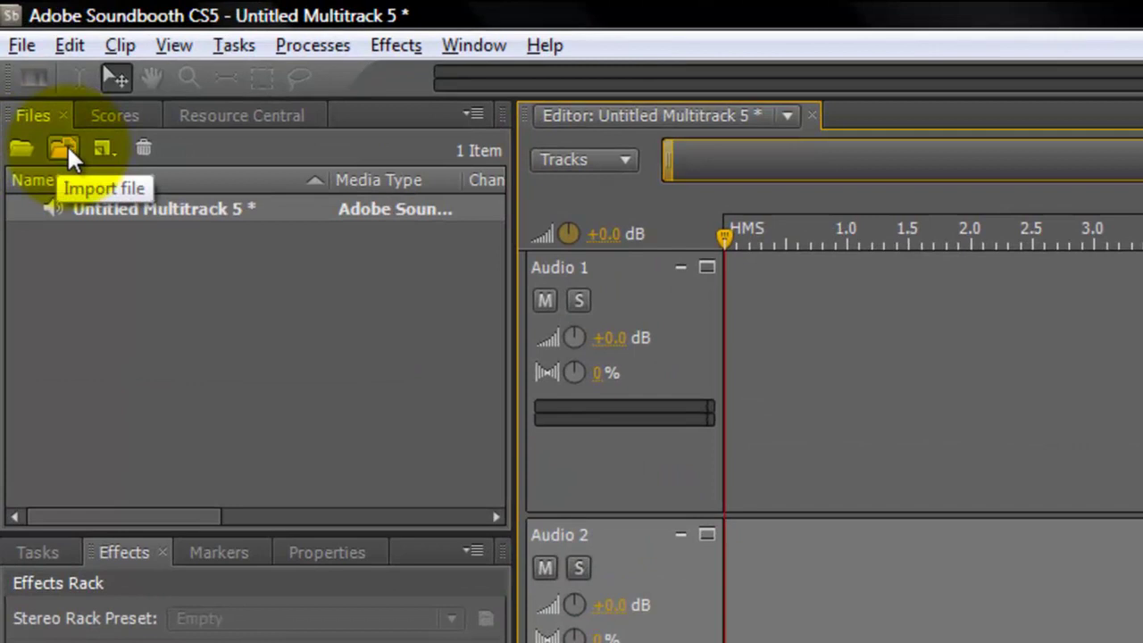
Import rain.wav, Searc-calpomat-1775.wav and Thunder-steve-2061.wav from the soundBooth folder
click(67, 145)
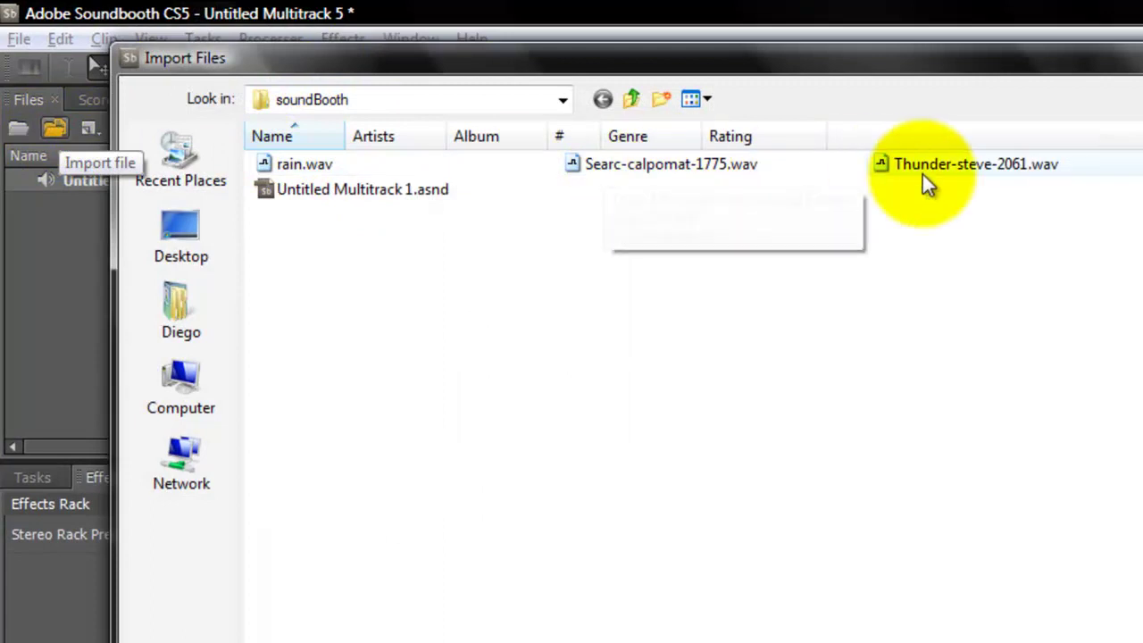
click(336, 171)
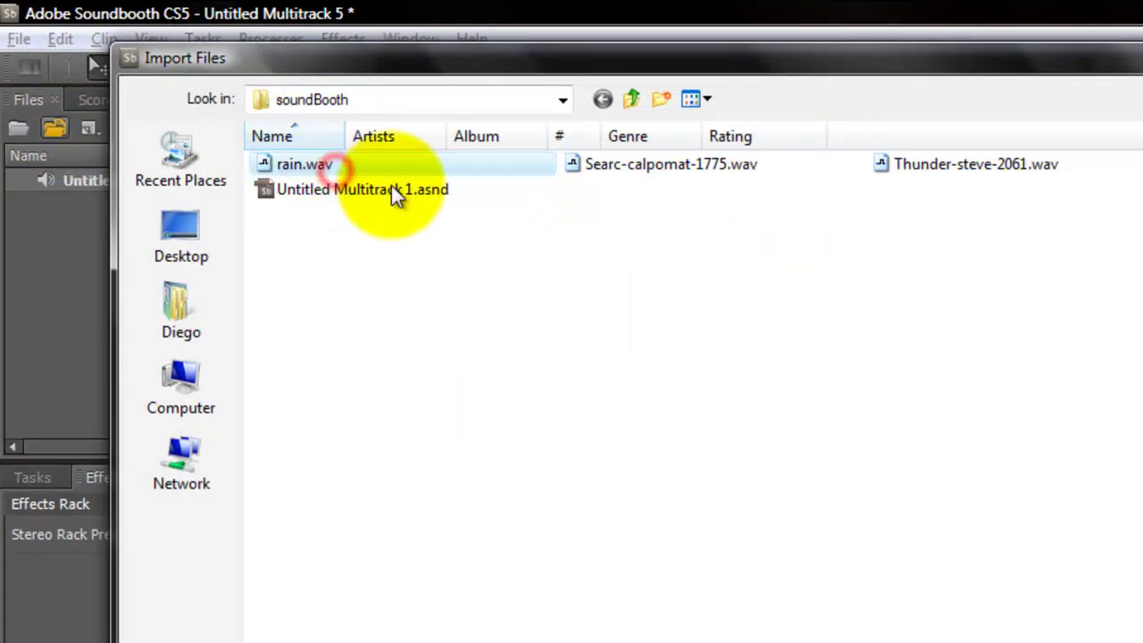
shift+click(918, 168)
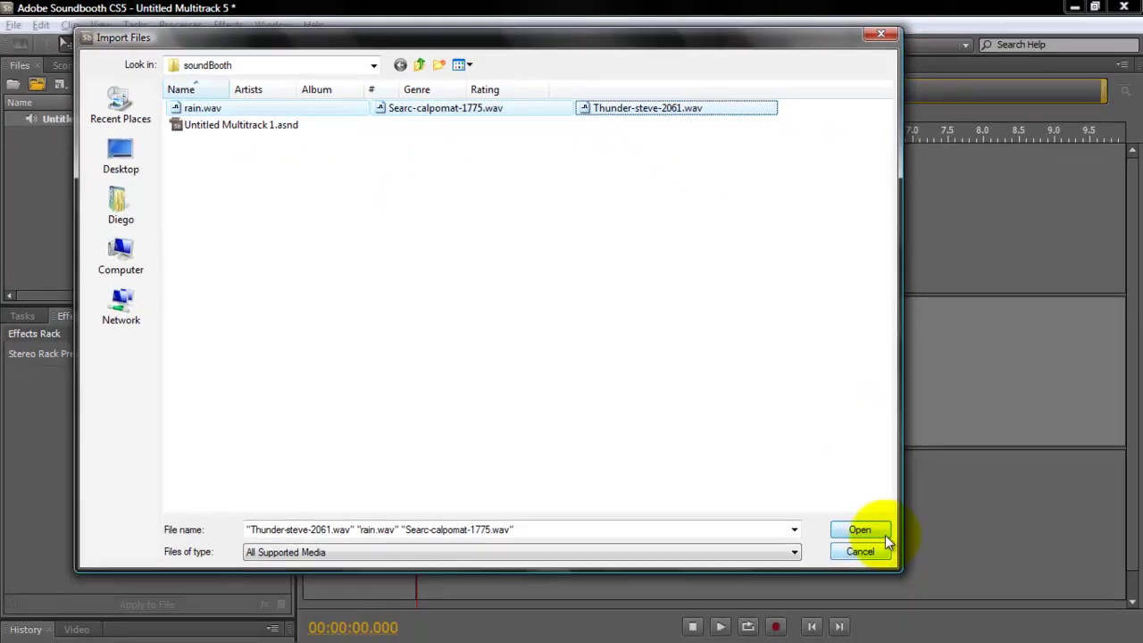
click(860, 531)
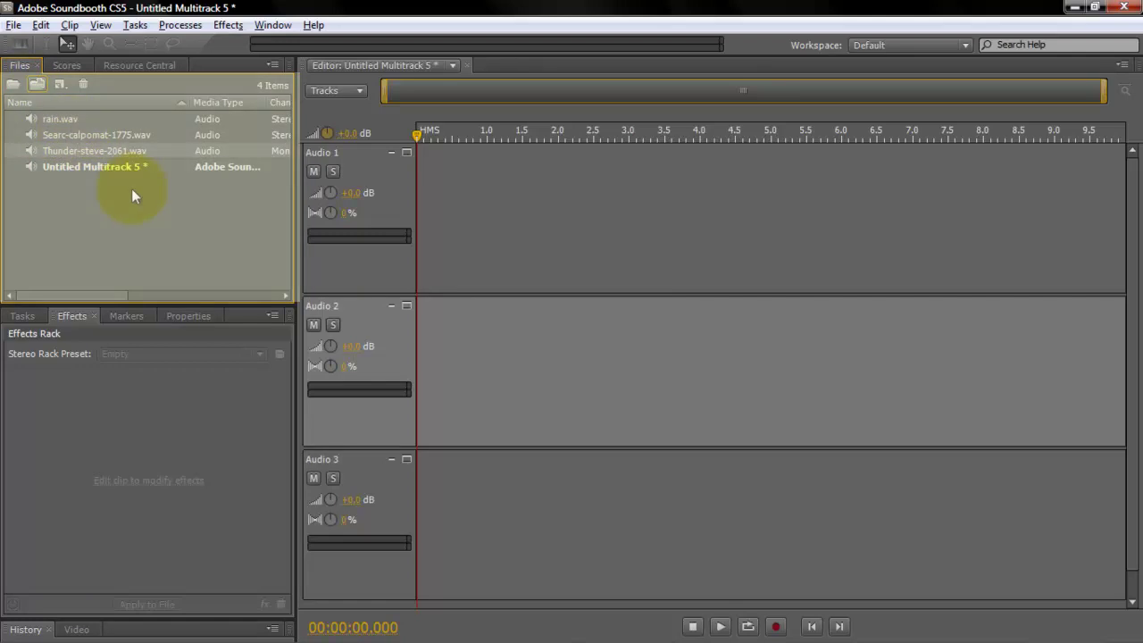
Open Searc-calpomat-1775.wav, preview it, and add a fade-in at its start
click(76, 135)
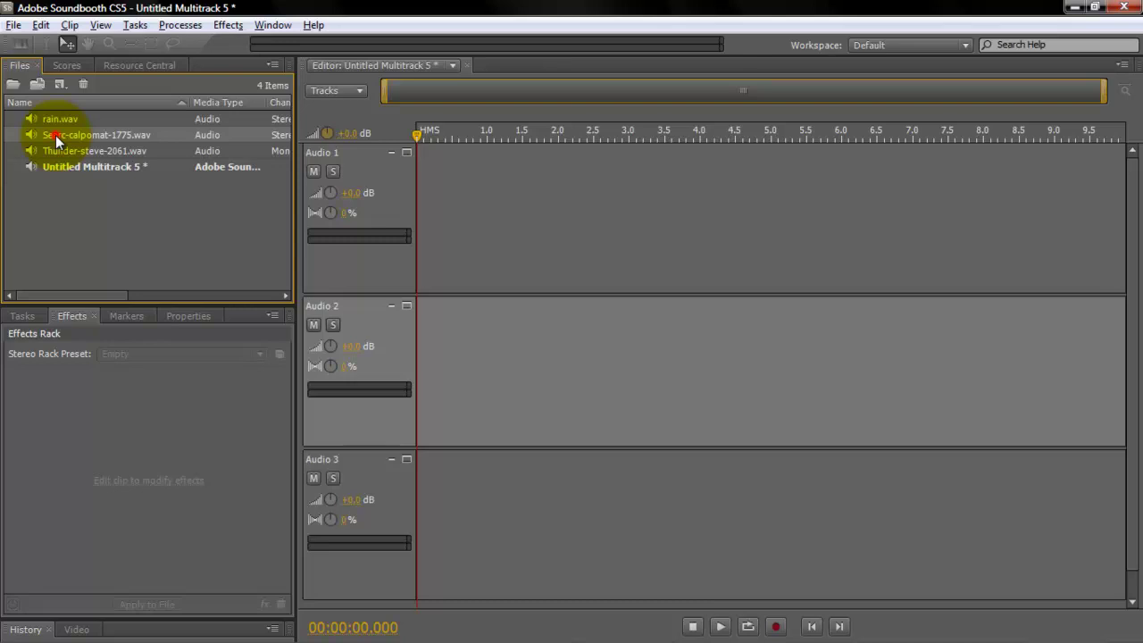
double_click(56, 135)
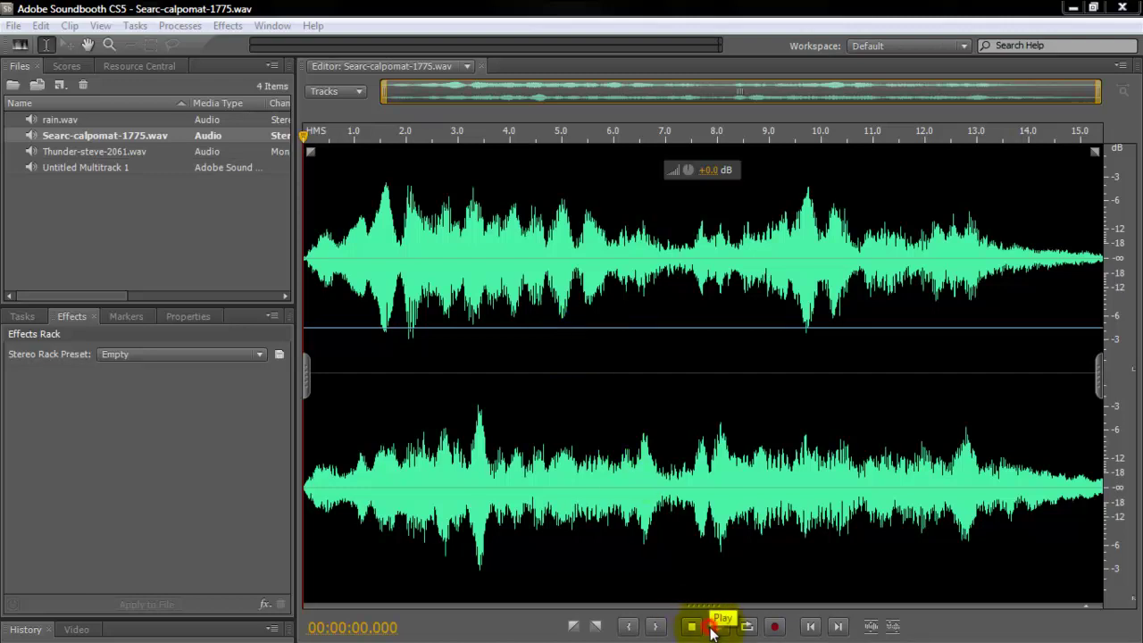
click(713, 629)
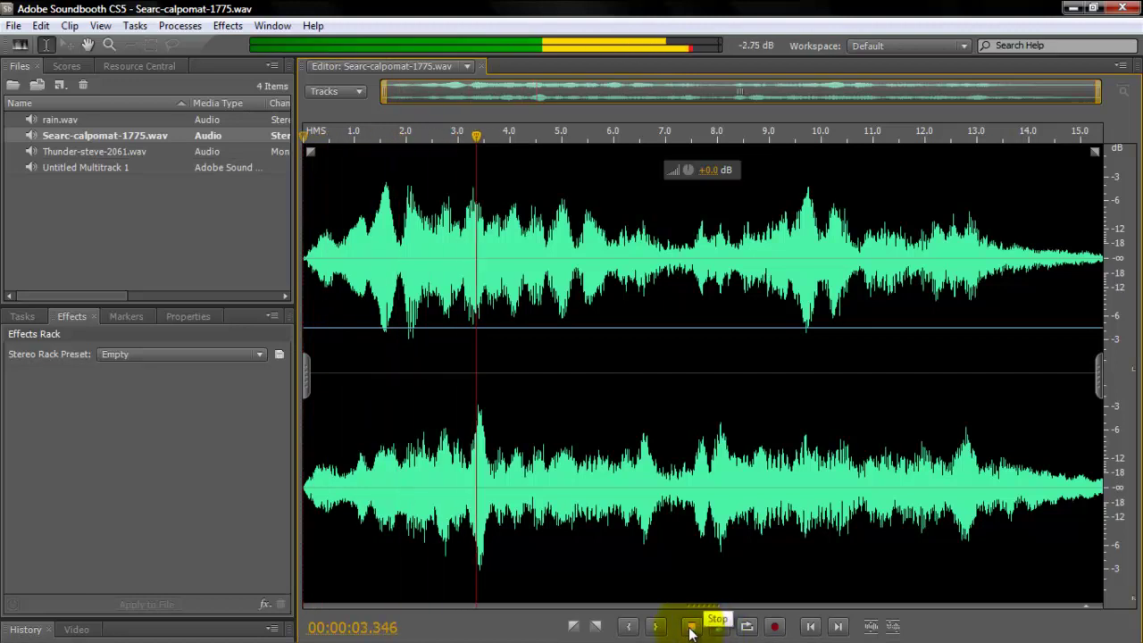
click(692, 627)
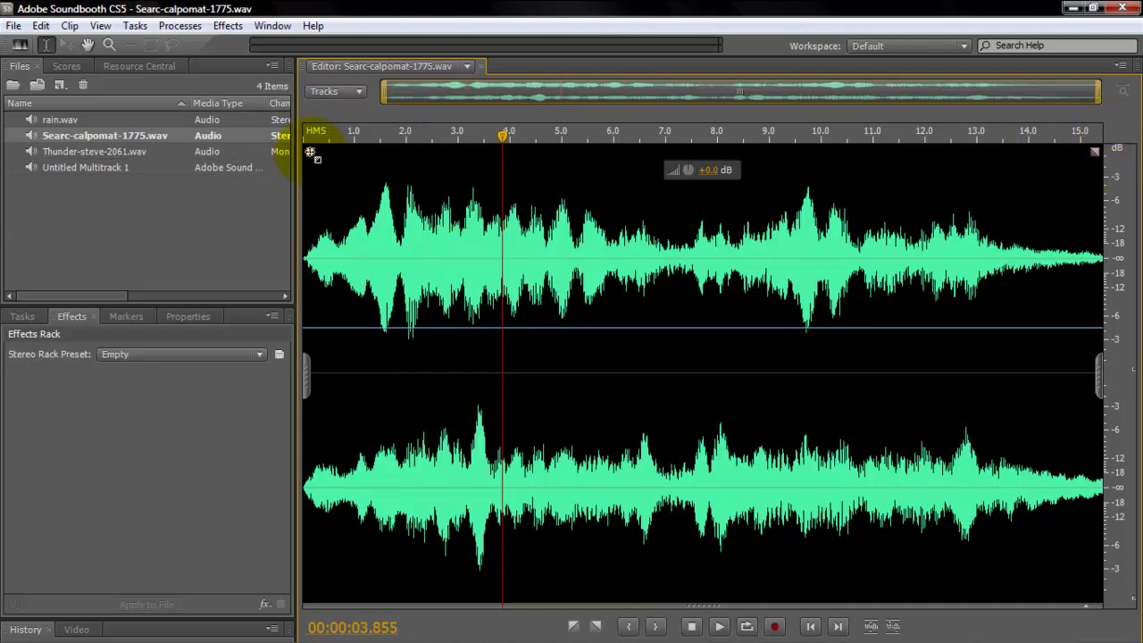
drag(310, 151, 289, 193)
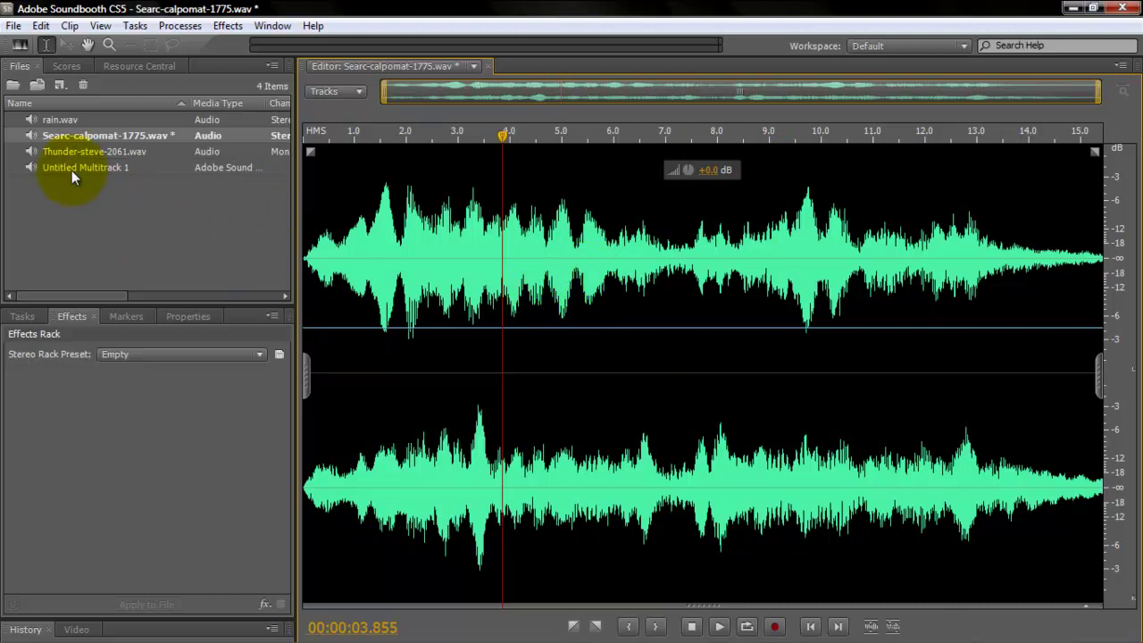
Reopen Untitled Multitrack 1 and place the Searc-calpomat-1775 clip at the start of Audio 1
double_click(99, 167)
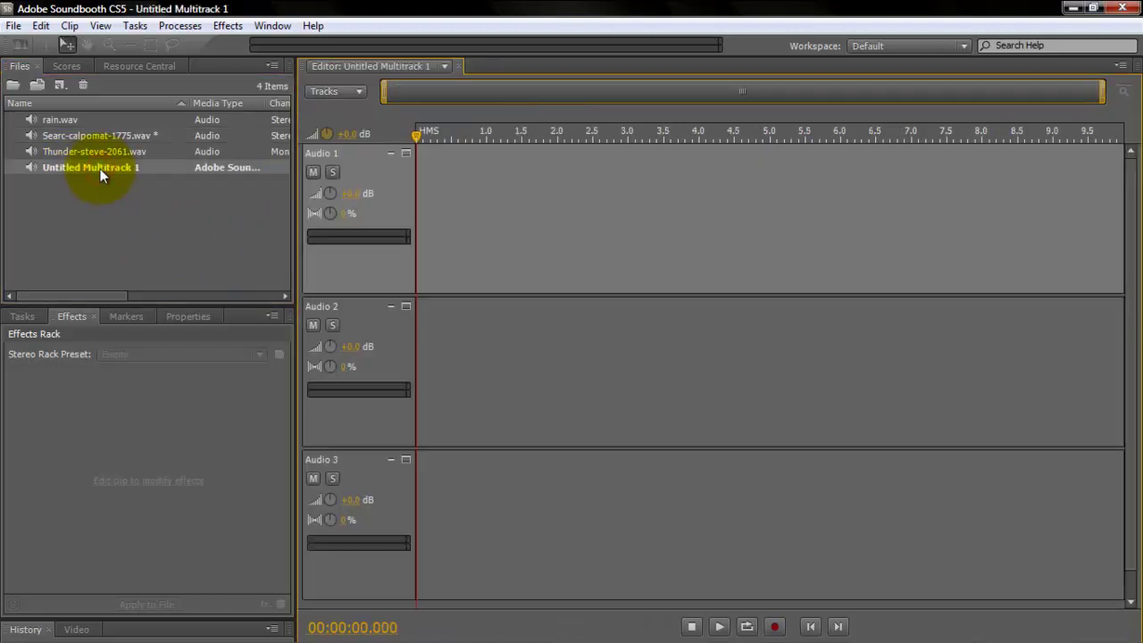
click(80, 136)
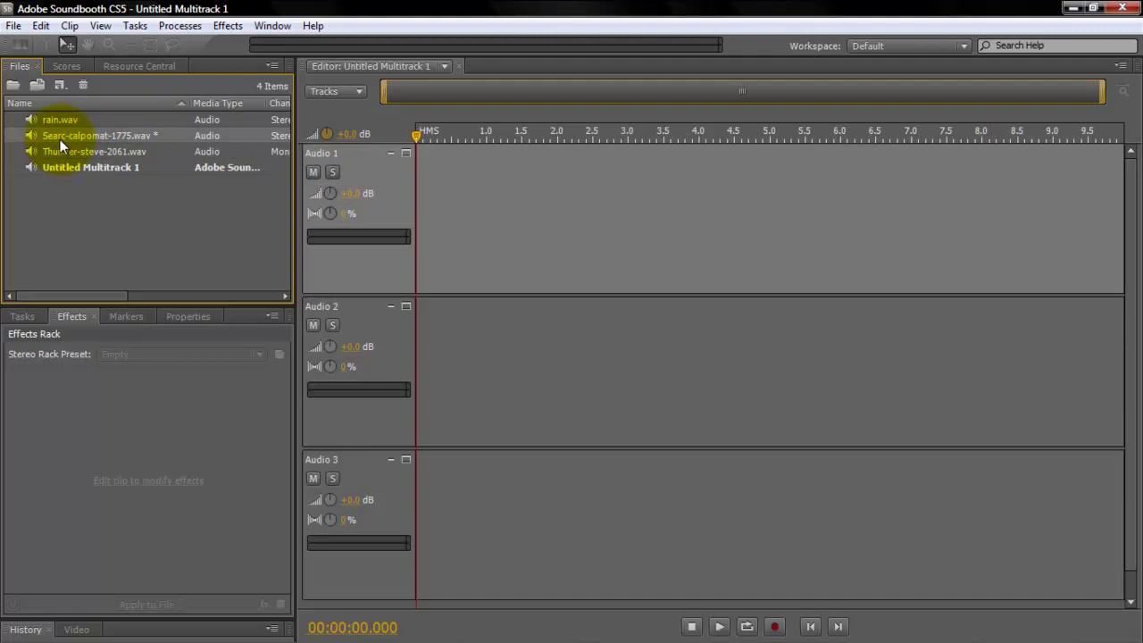
drag(61, 138, 477, 217)
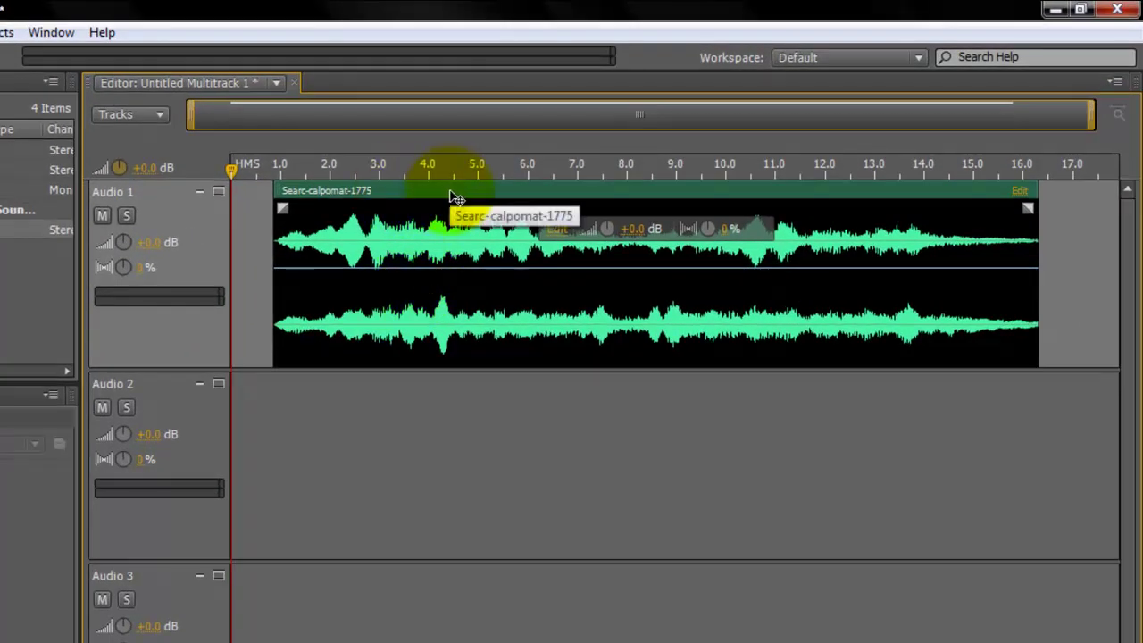
drag(454, 196, 484, 199)
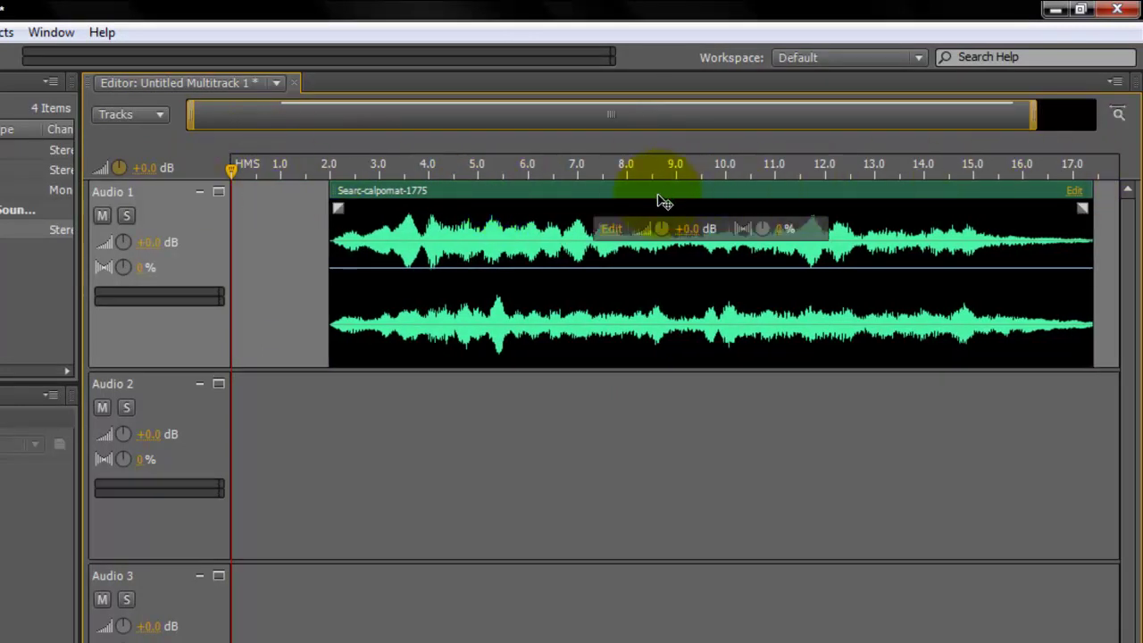
drag(658, 199, 223, 259)
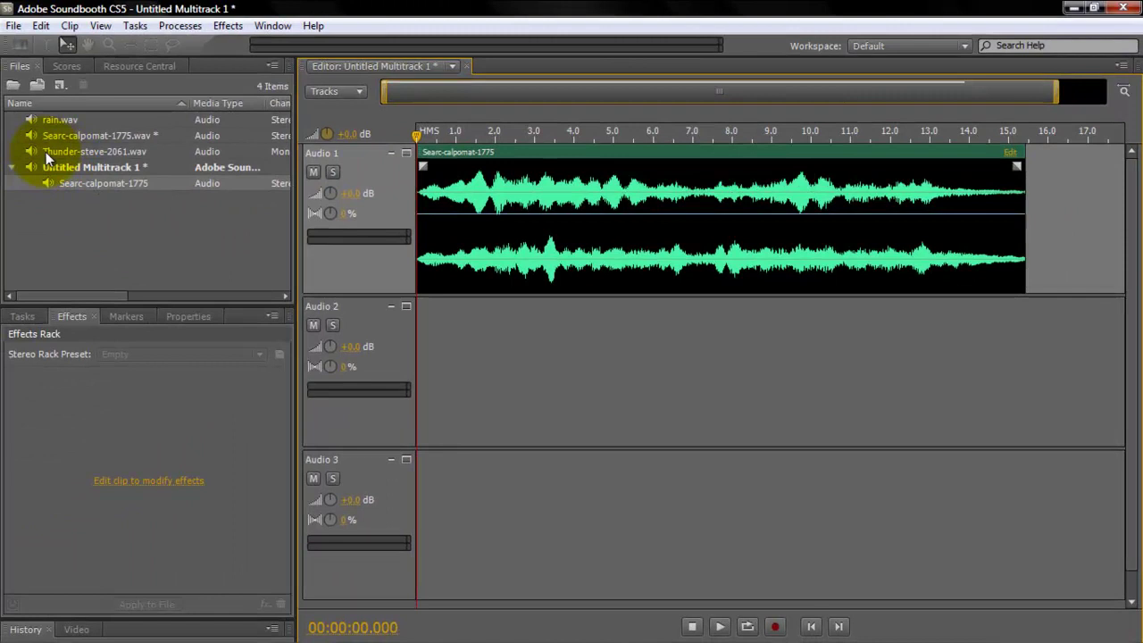
click(47, 151)
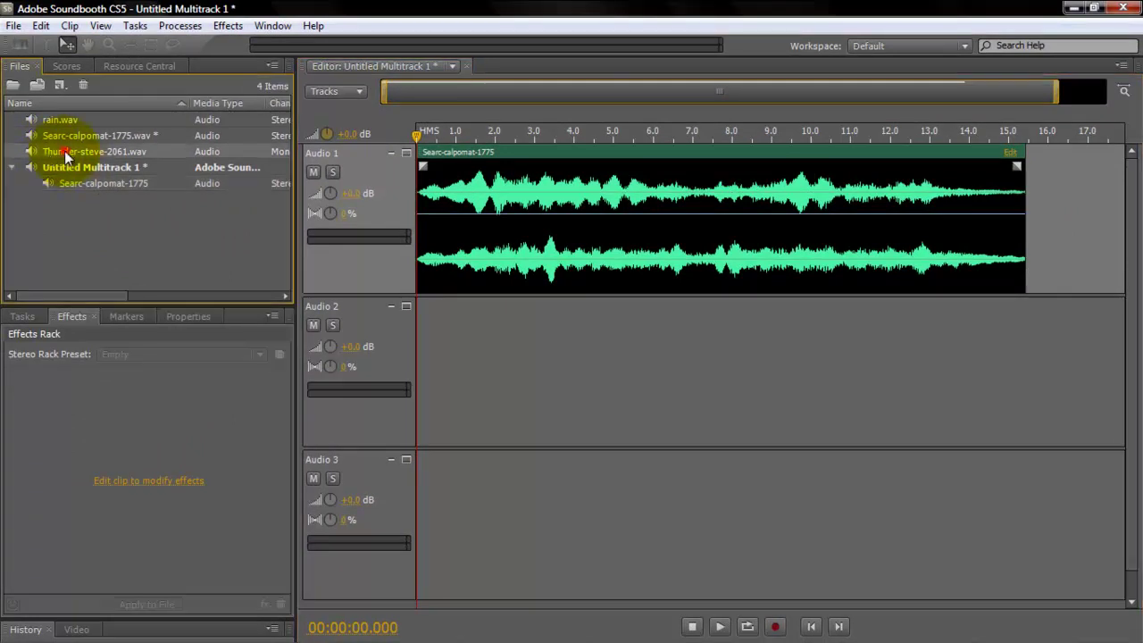
drag(51, 152, 468, 391)
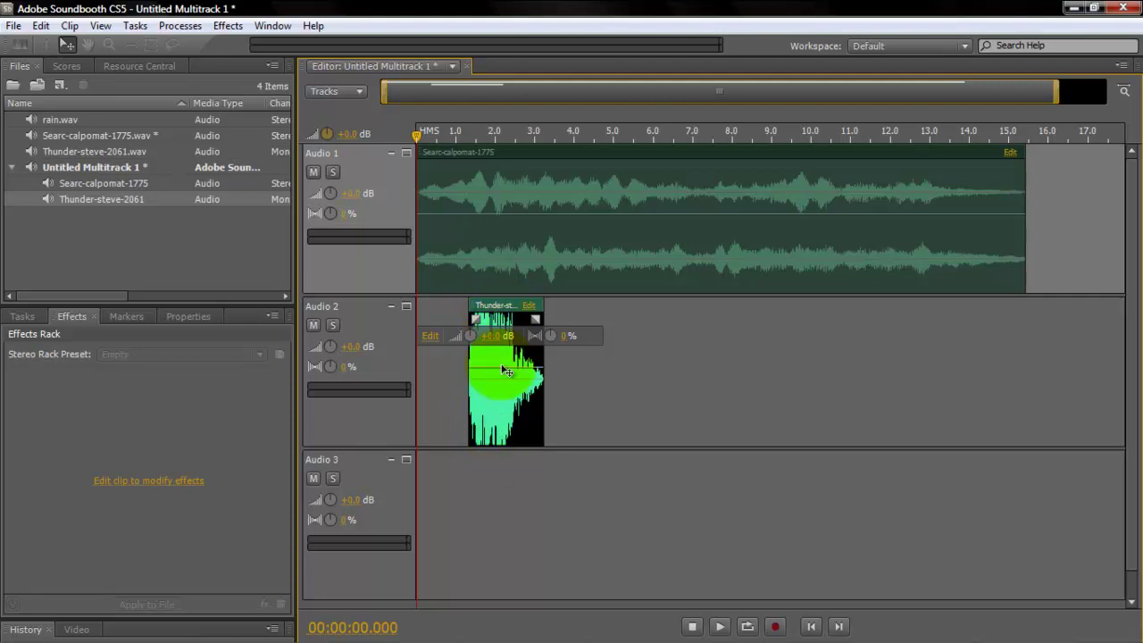
drag(489, 305, 486, 362)
double_click(487, 361)
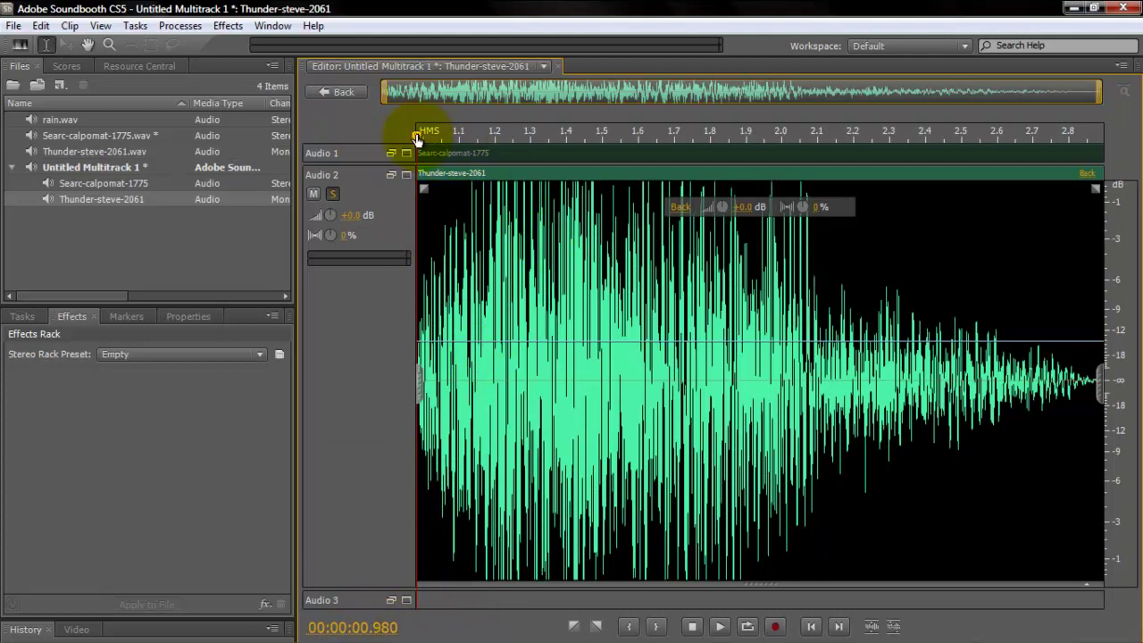
click(721, 628)
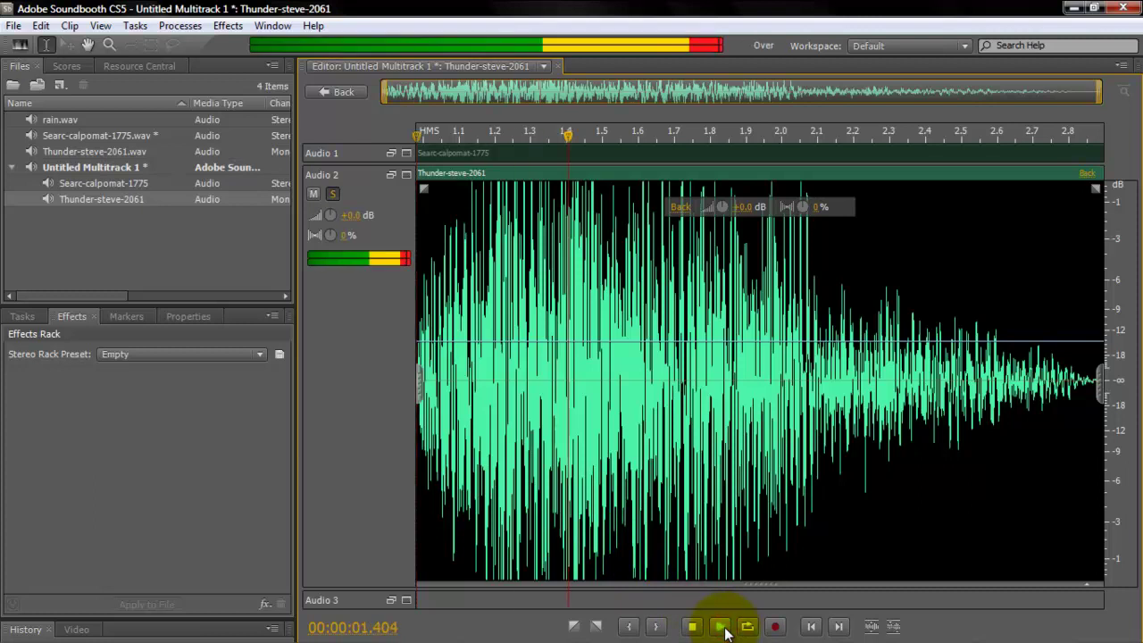
Return to the multitrack session and play the mix from the start
click(334, 93)
click(473, 317)
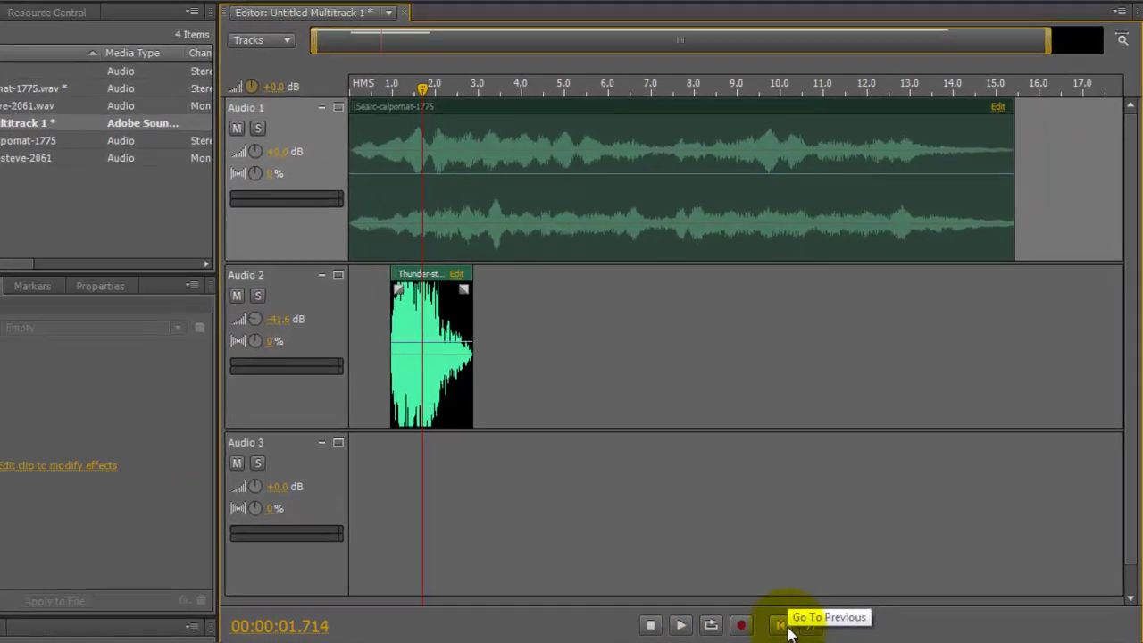
click(811, 626)
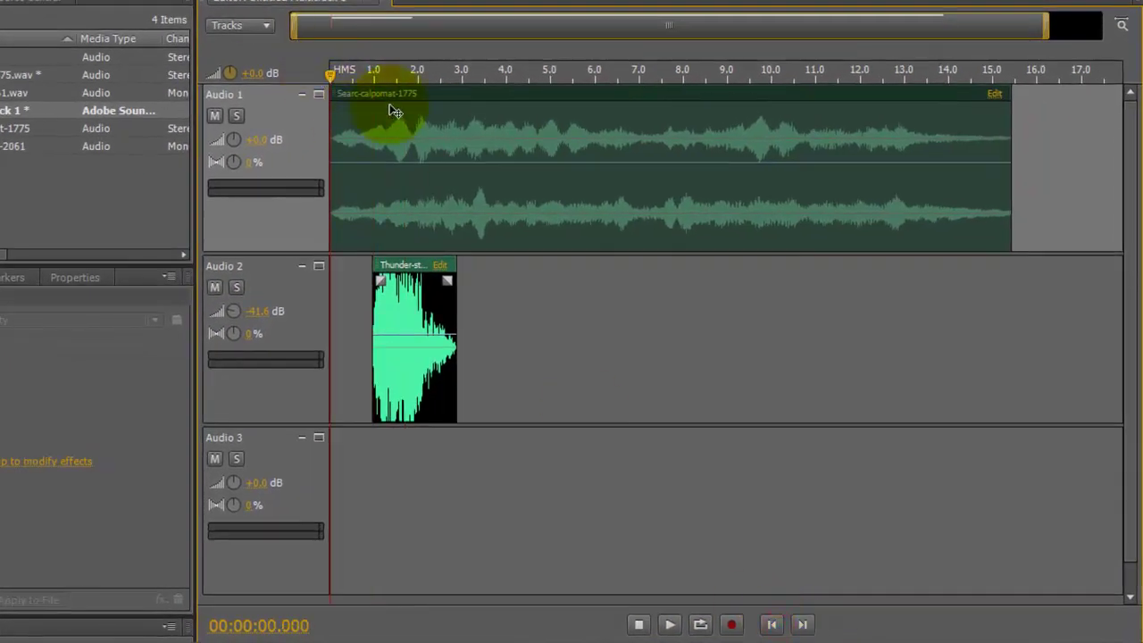
click(667, 624)
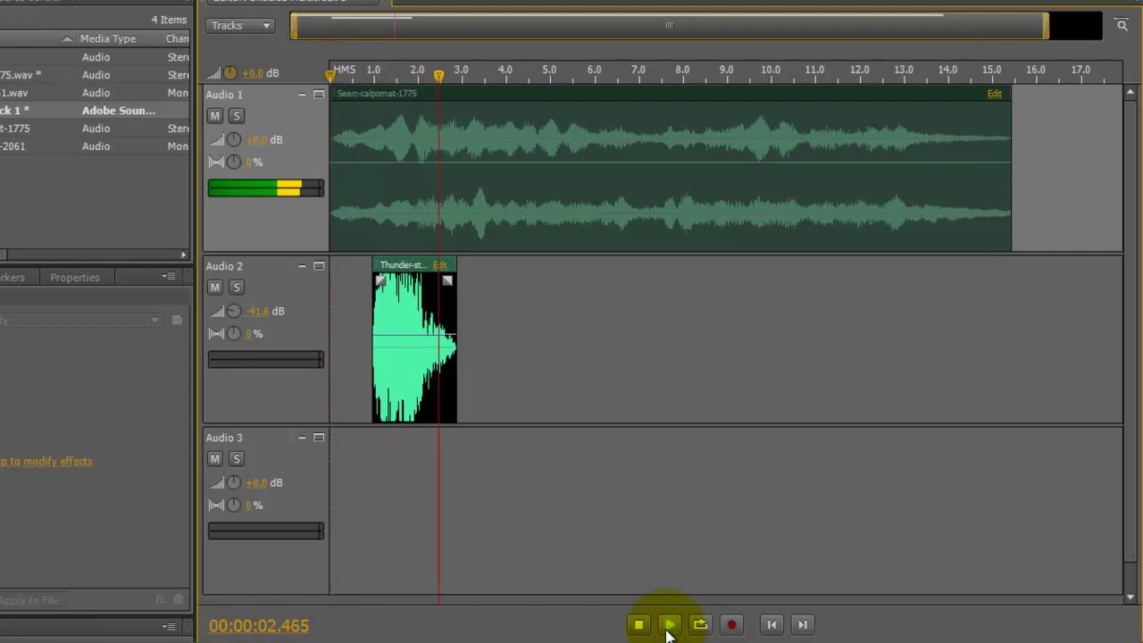
click(638, 625)
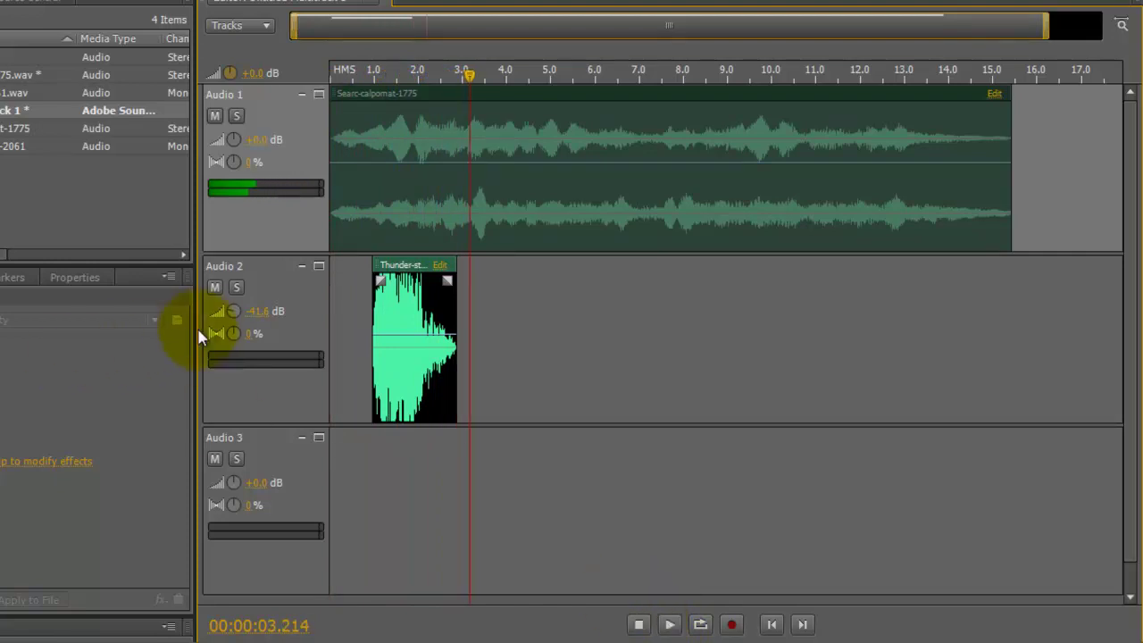
Raise the Audio 2 thunder track from -41.6 dB to about -20 dB and replay the mix
click(226, 314)
drag(226, 314, 239, 319)
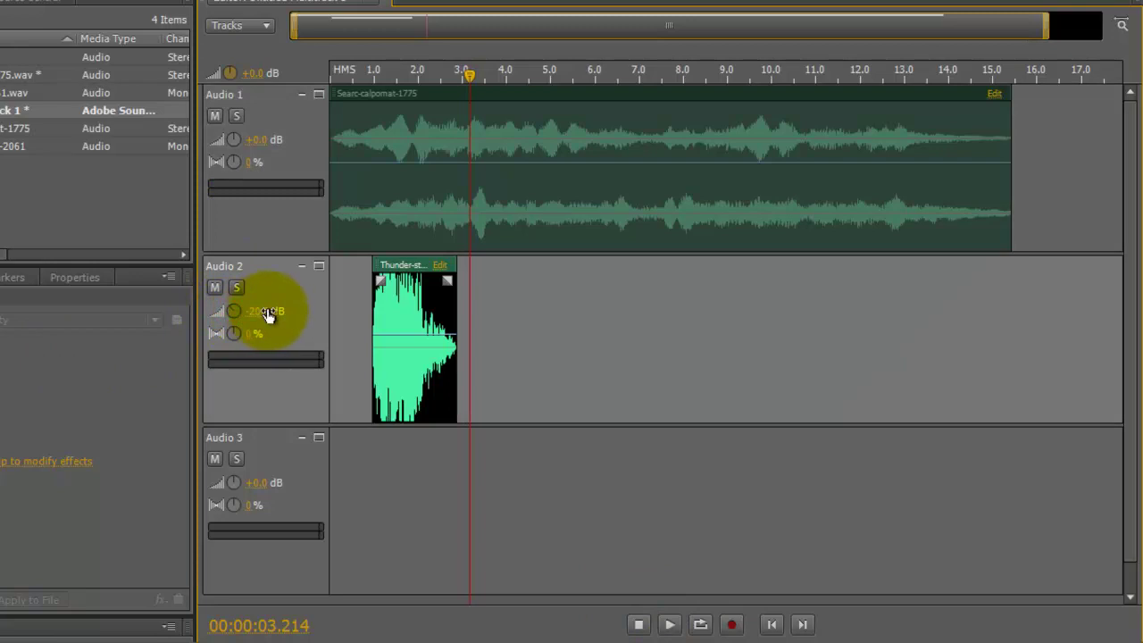
click(772, 625)
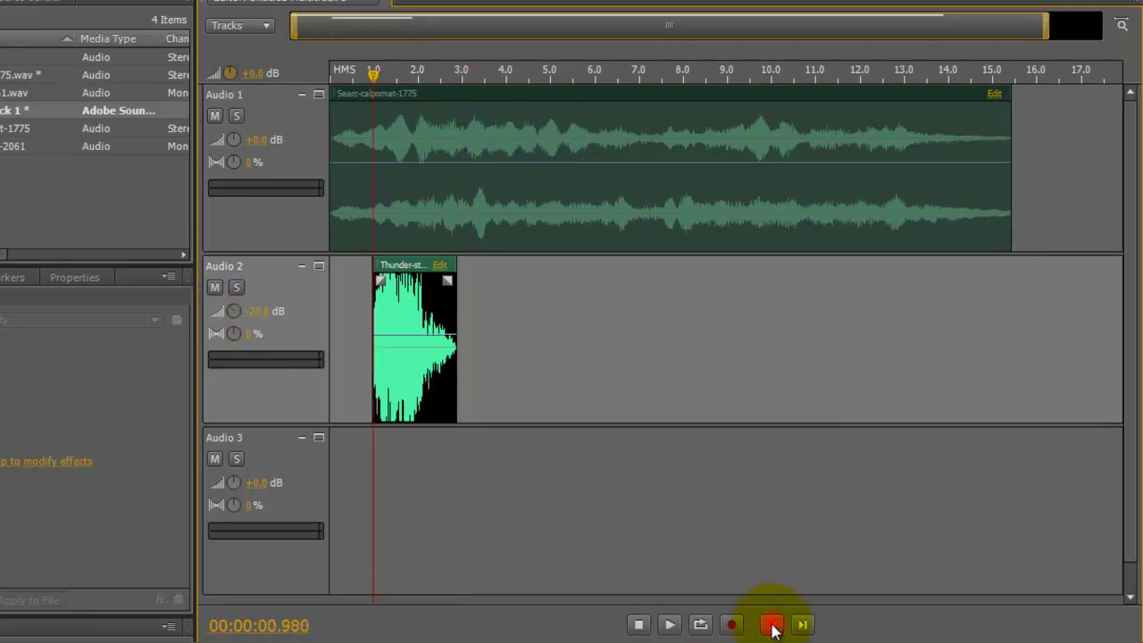
click(772, 625)
click(669, 625)
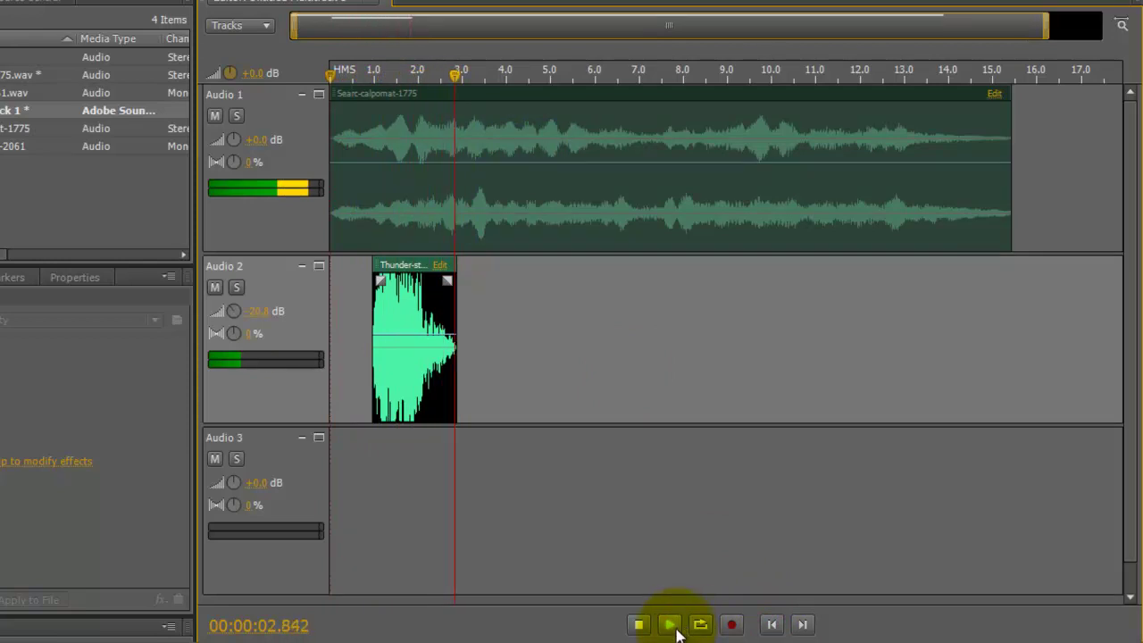
click(639, 625)
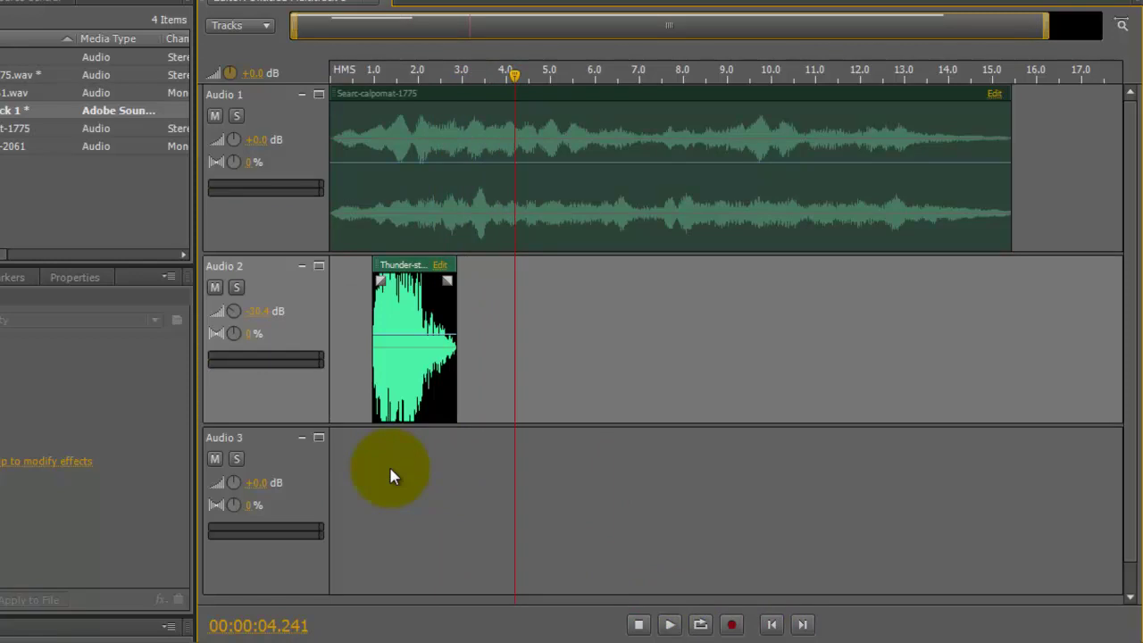
Copy the thunder clip, paste two copies on Audio 2, and move them to about 9 s and 13.5 s
right_click(406, 267)
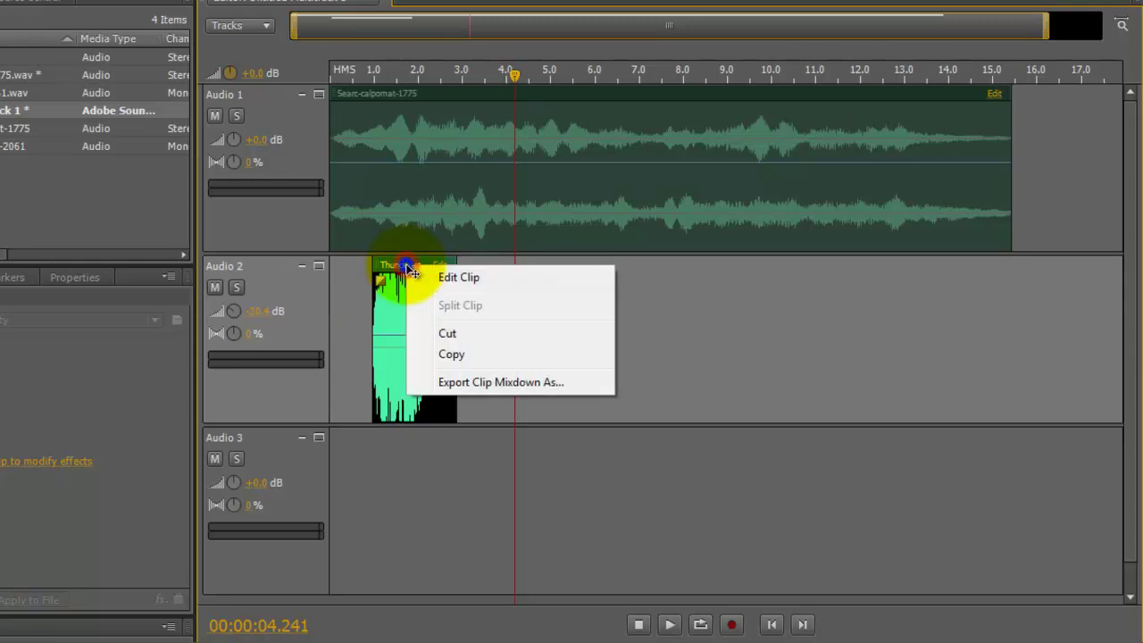
click(469, 353)
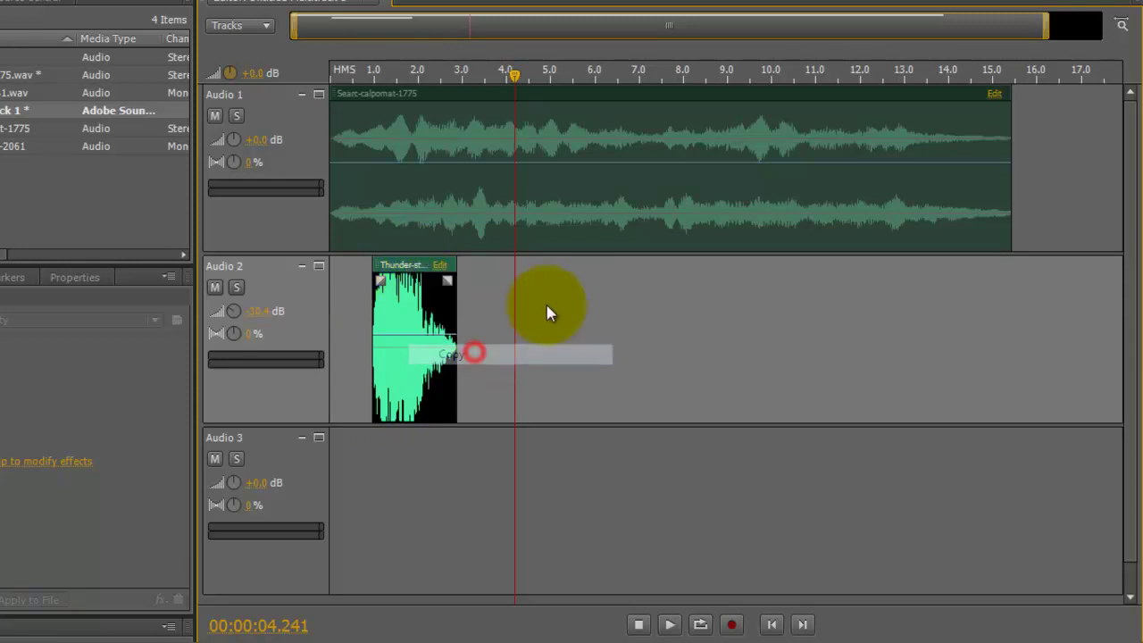
right_click(548, 305)
click(594, 360)
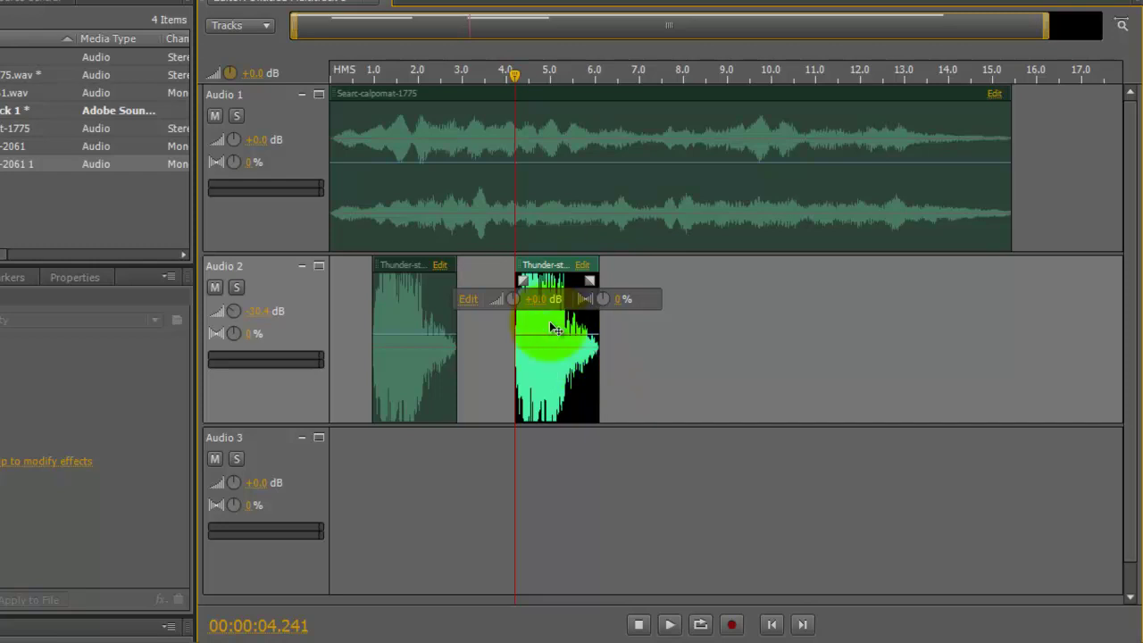
right_click(681, 308)
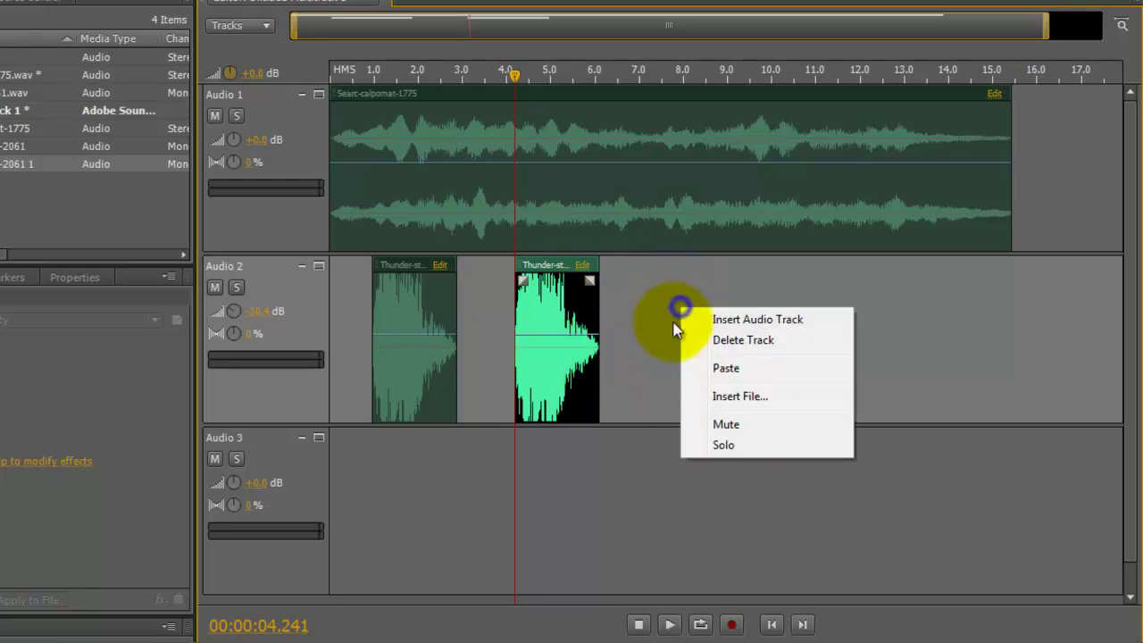
click(740, 366)
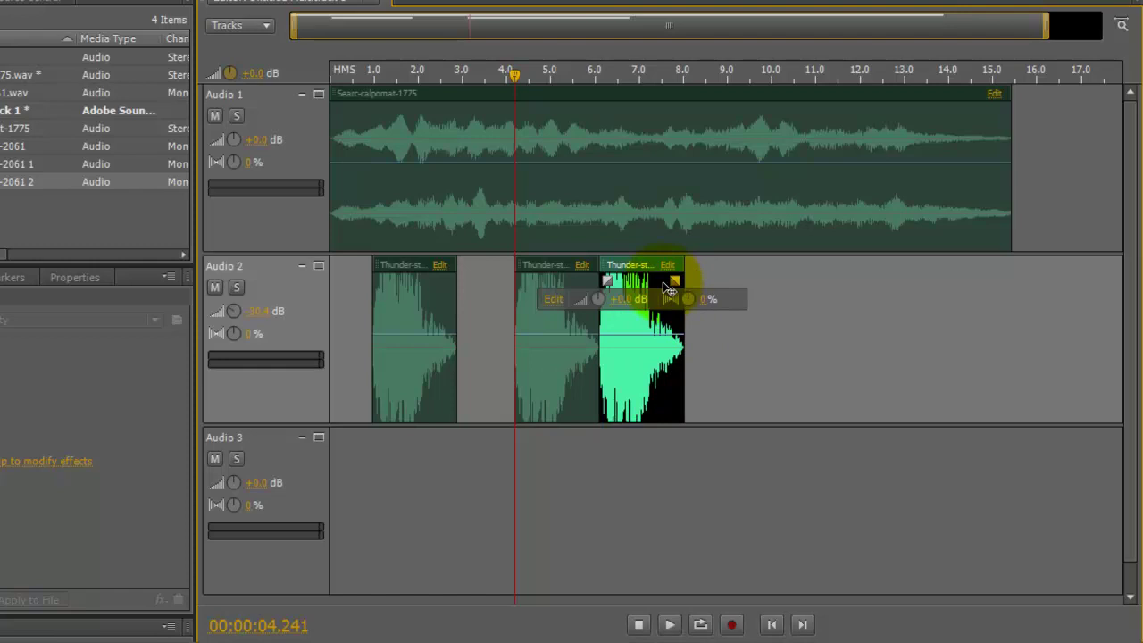
drag(647, 268, 973, 264)
drag(544, 266, 764, 266)
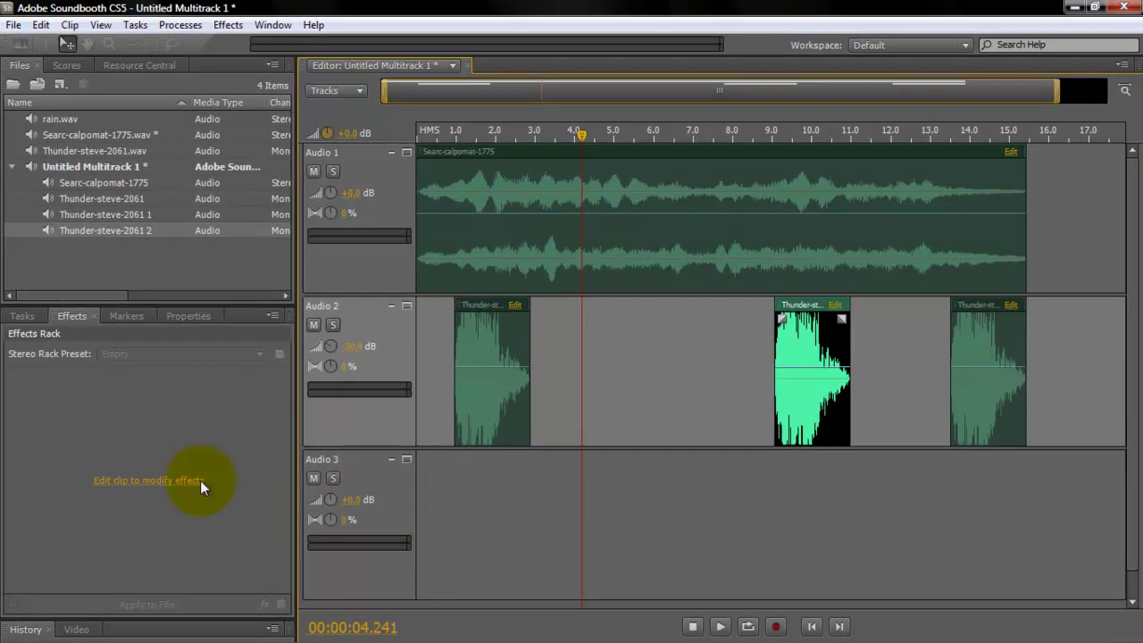
Place rain.wav at 0 s on Audio 3, turn that track down to about -30 dB, and play the mix
drag(32, 120, 460, 529)
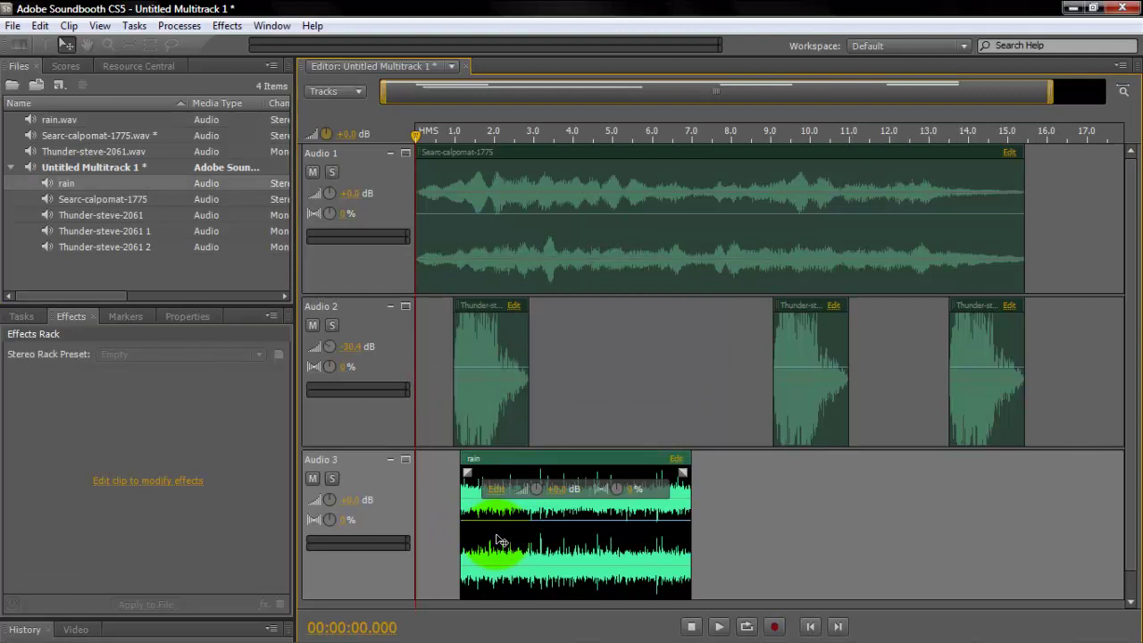
drag(589, 461, 545, 461)
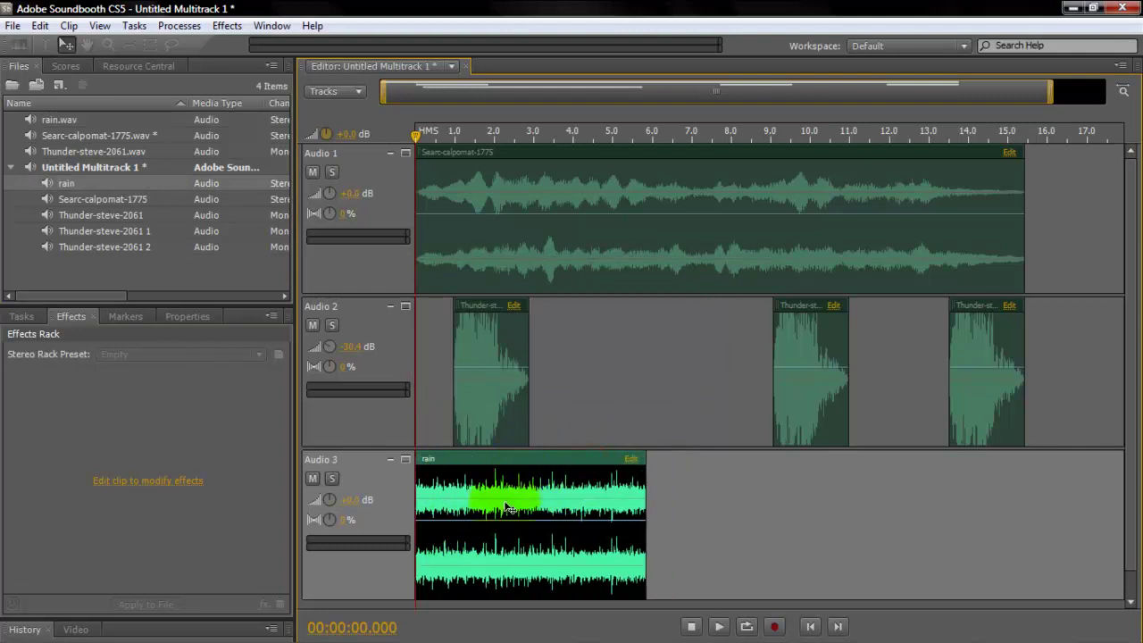
mouse_move(475, 557)
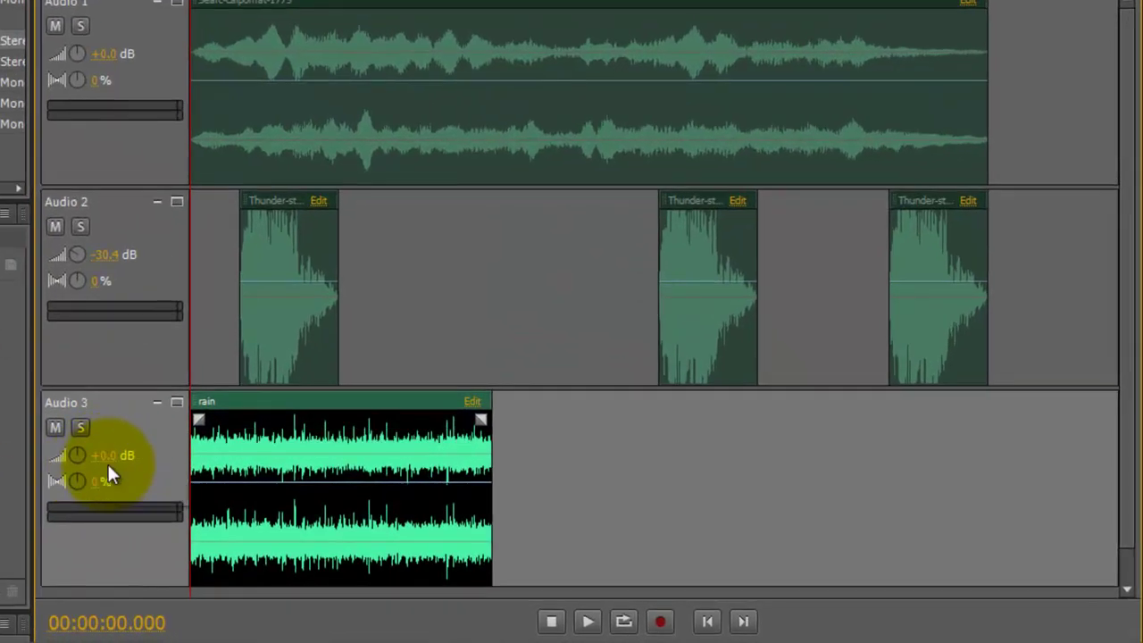
click(94, 457)
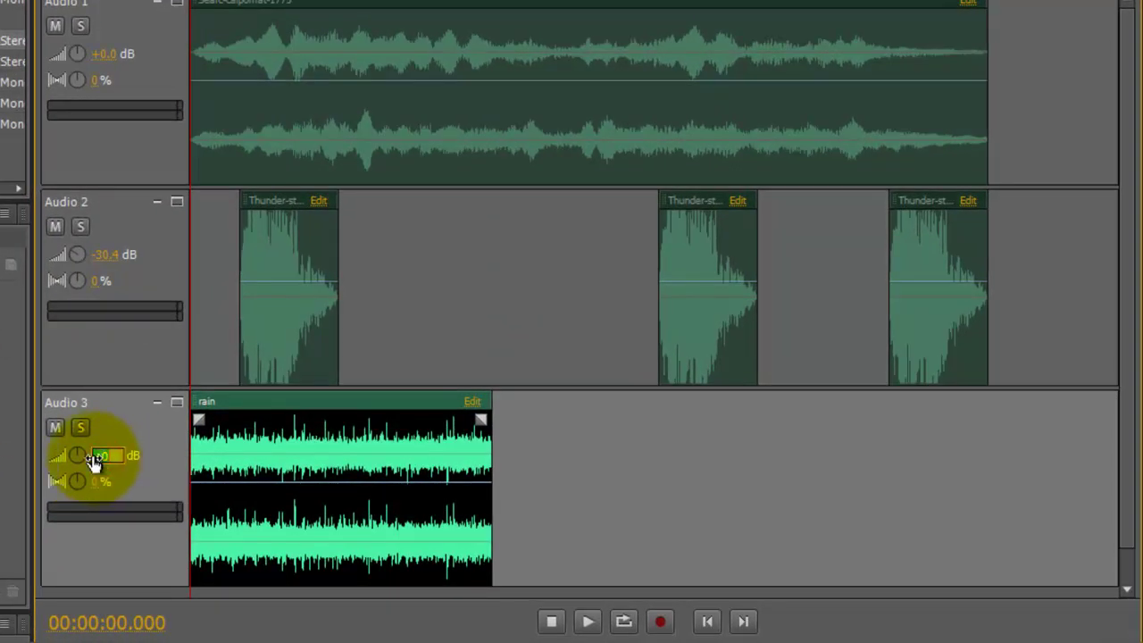
drag(78, 456, 11, 458)
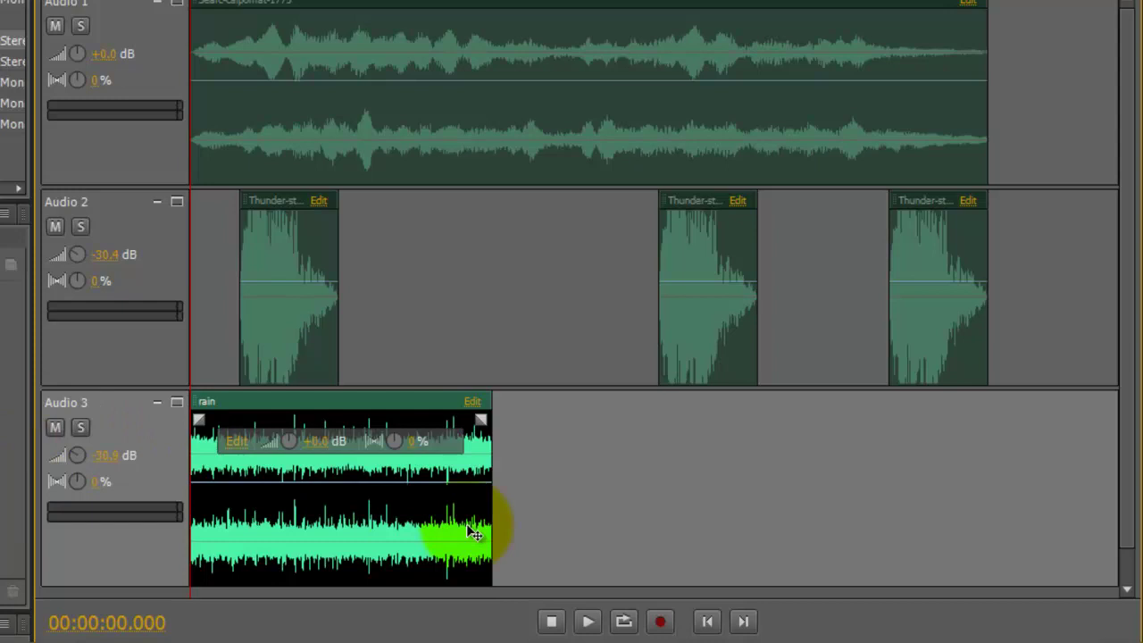
click(589, 623)
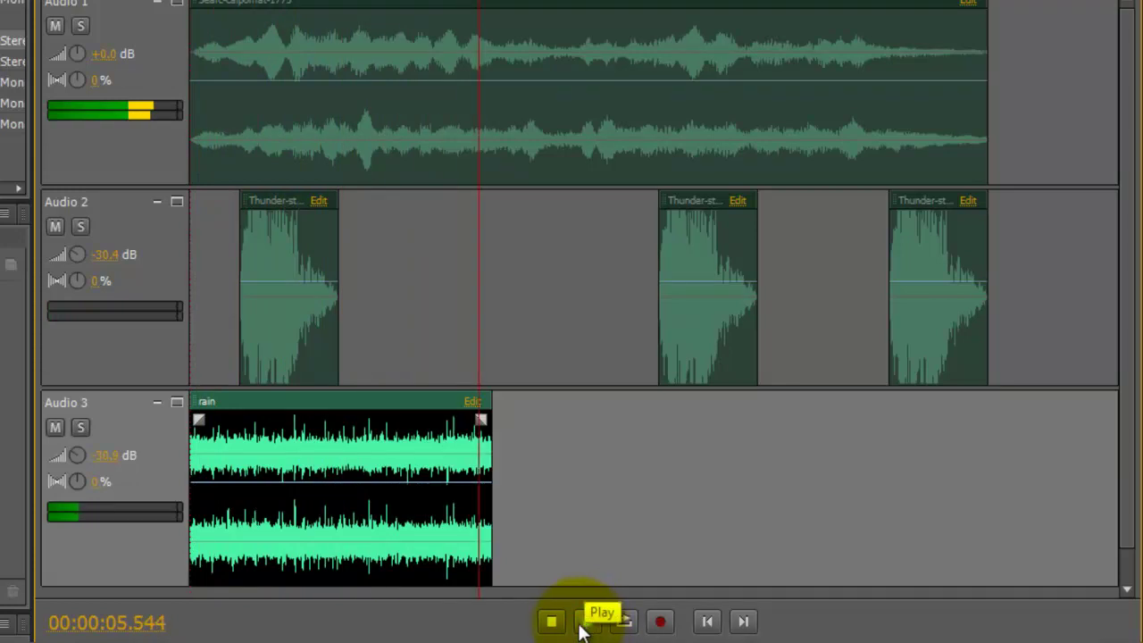
click(549, 623)
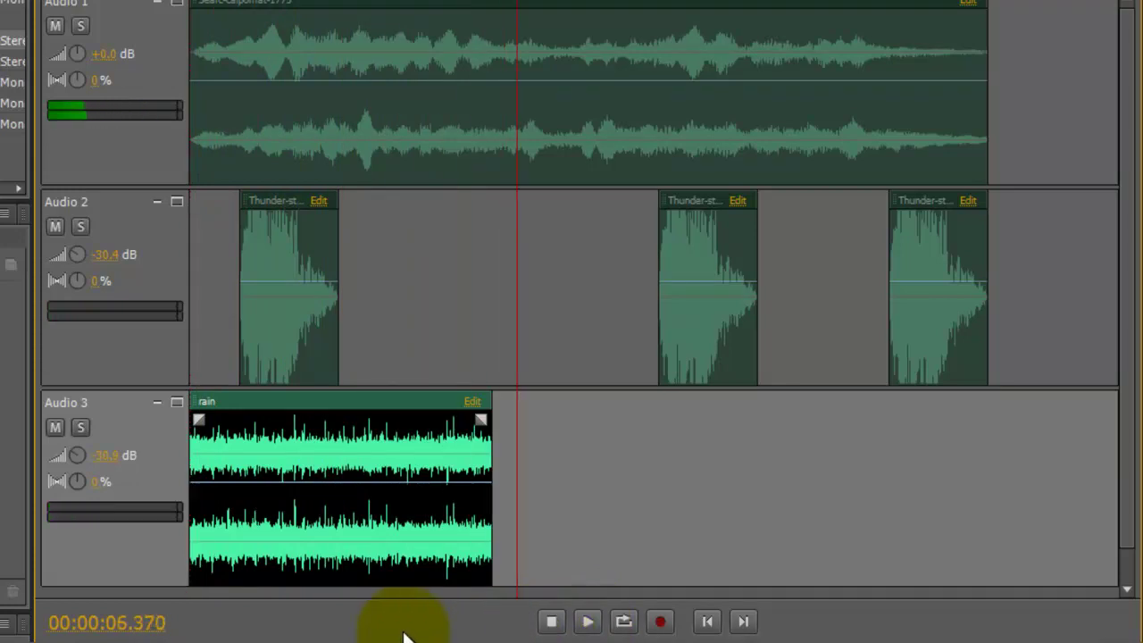
mouse_move(451, 484)
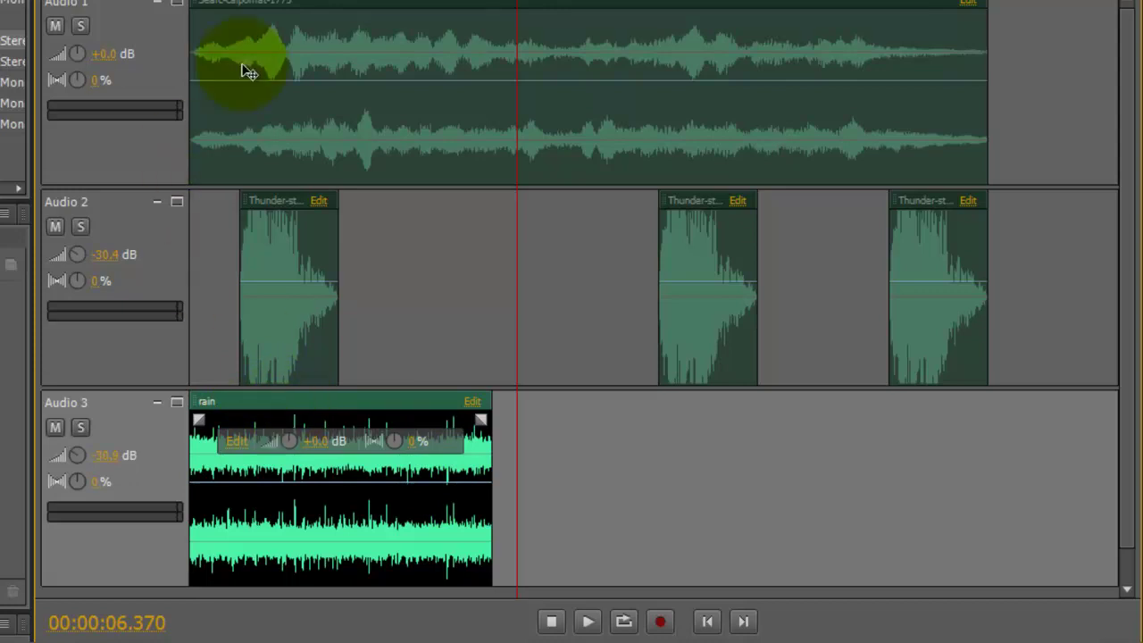
Paste two rain copies on Audio 3, placing rain 1 and rain 2 end to end after the first clip
right_click(290, 426)
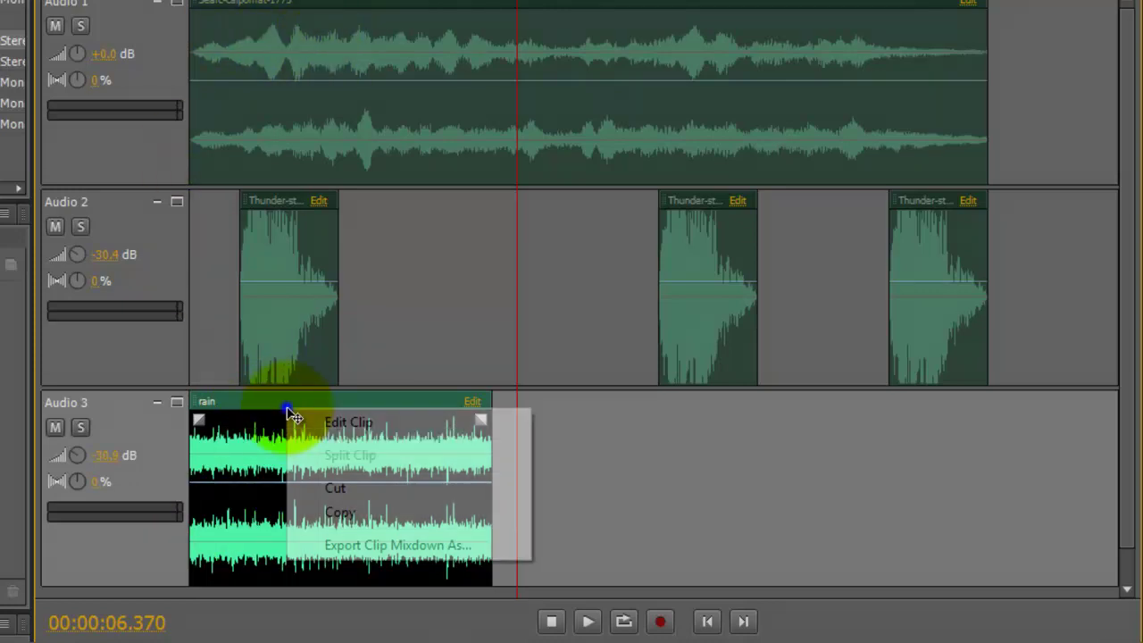
click(371, 517)
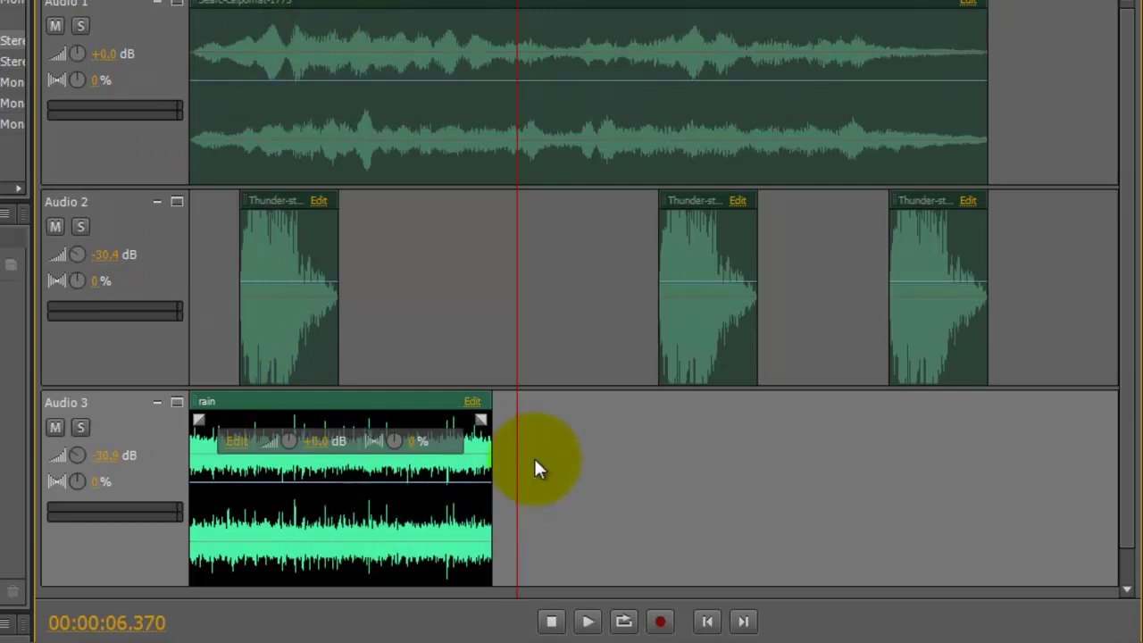
right_click(534, 457)
click(622, 536)
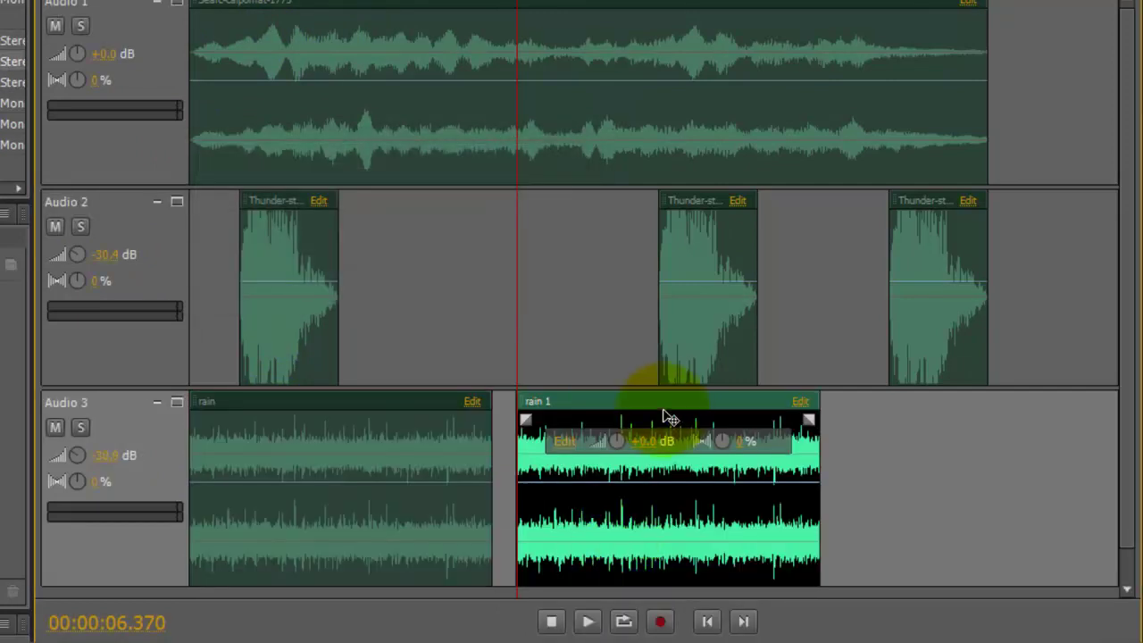
drag(644, 406, 607, 414)
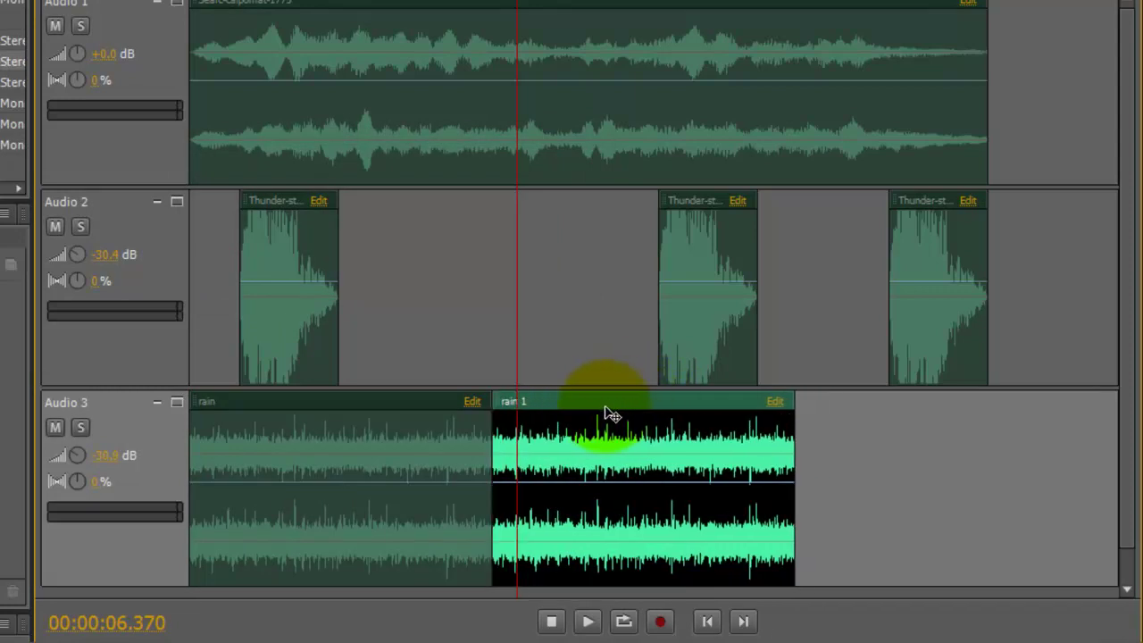
right_click(816, 423)
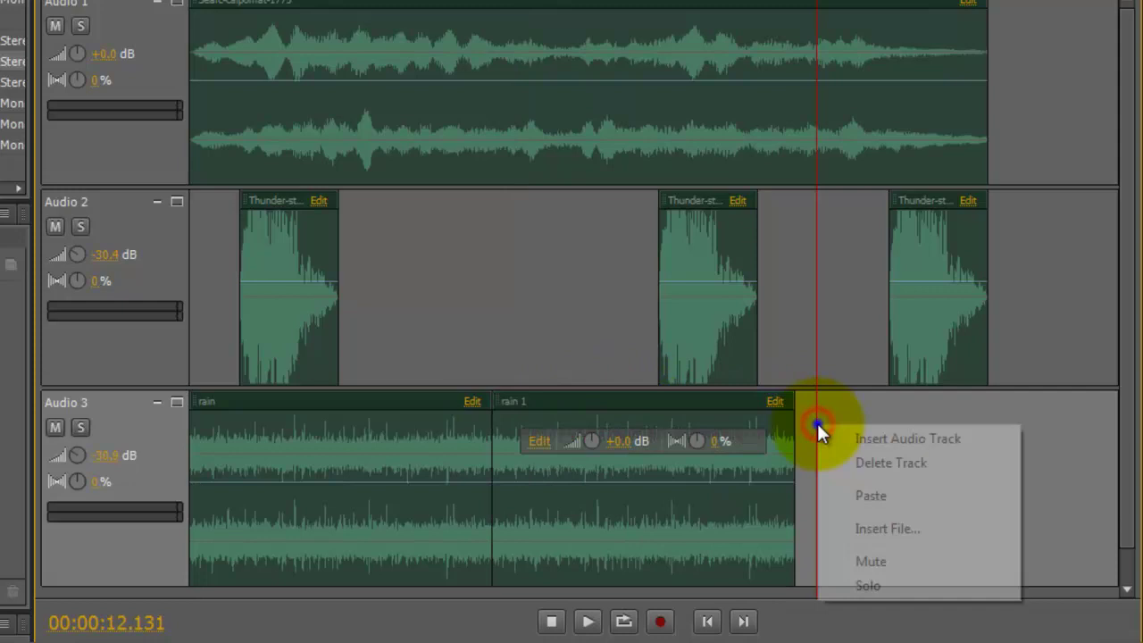
click(884, 494)
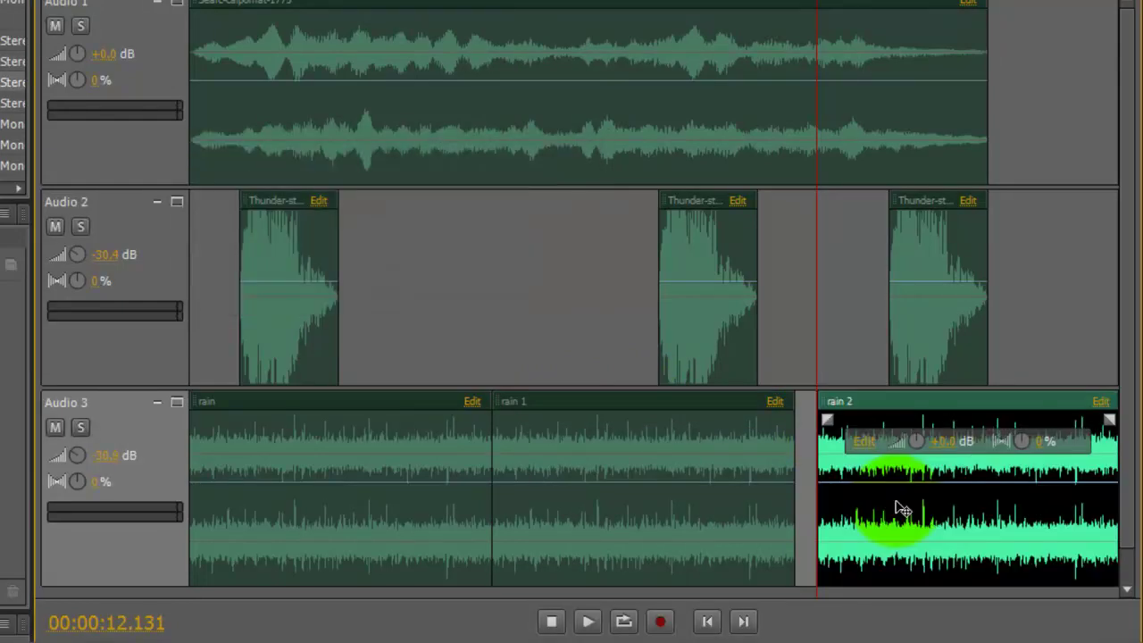
drag(1009, 411, 989, 411)
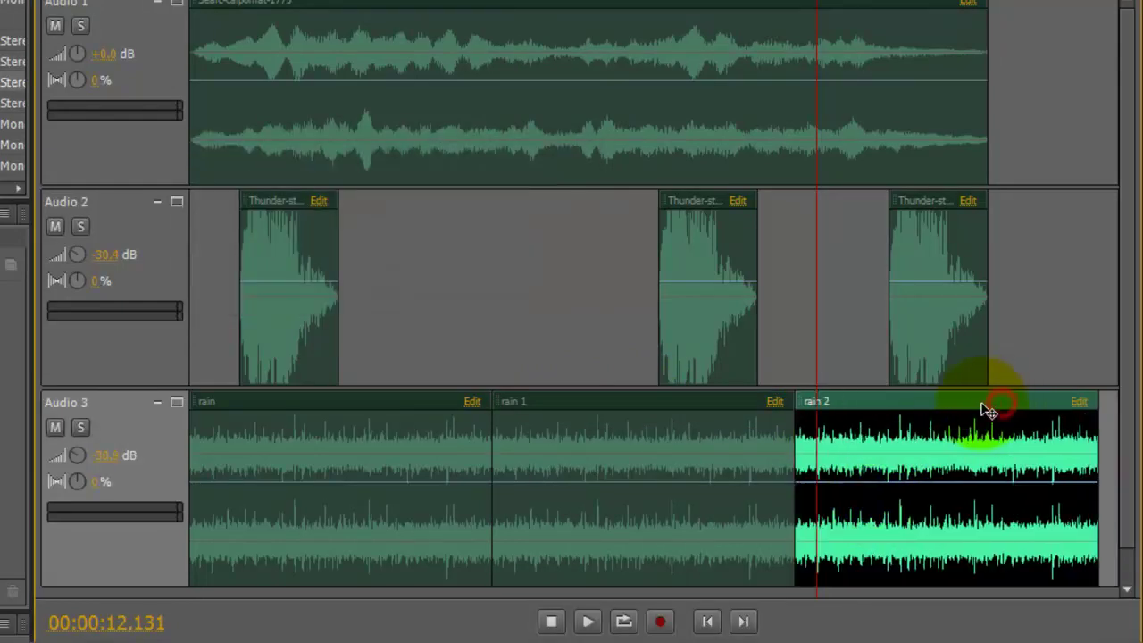
mouse_move(986, 409)
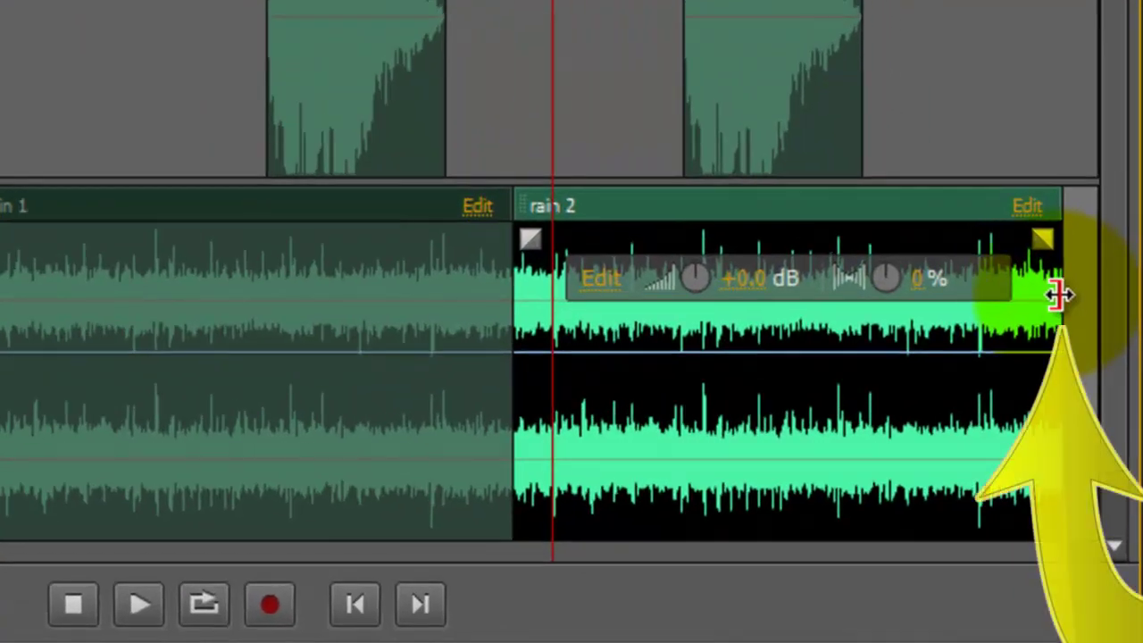
Trim the right edge of rain 2 so it ends around 15.5 s, level with Audio 1 and Audio 2
drag(1056, 295, 866, 299)
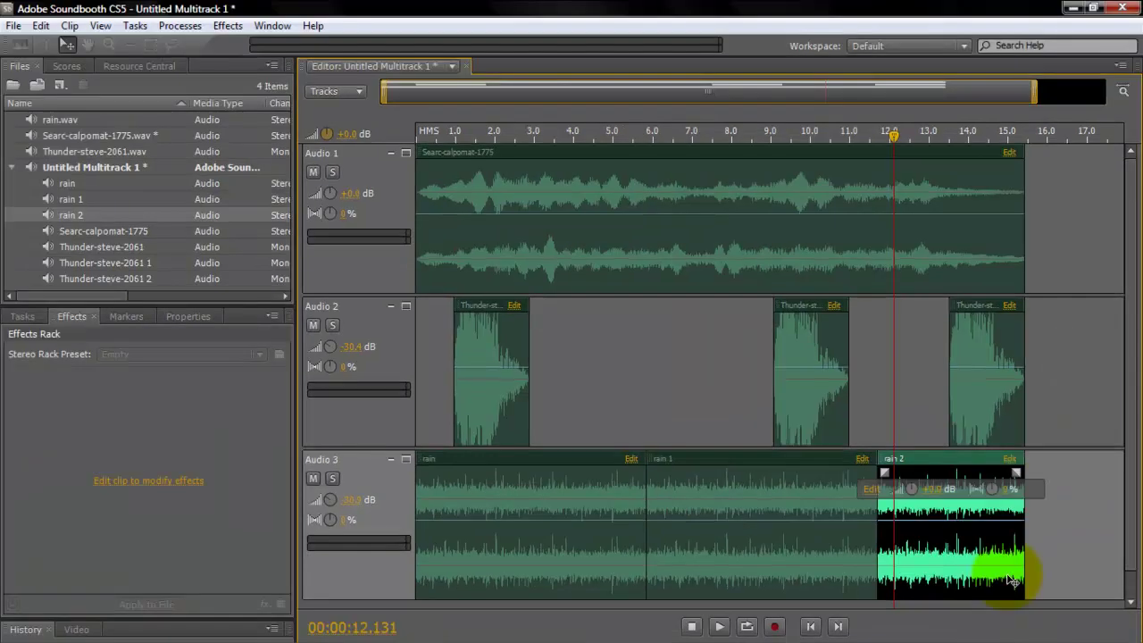
Rewind the playhead to 00:00:00.000 and play the full three-track mix to about 15.4 s
click(807, 628)
click(808, 628)
click(807, 628)
click(807, 627)
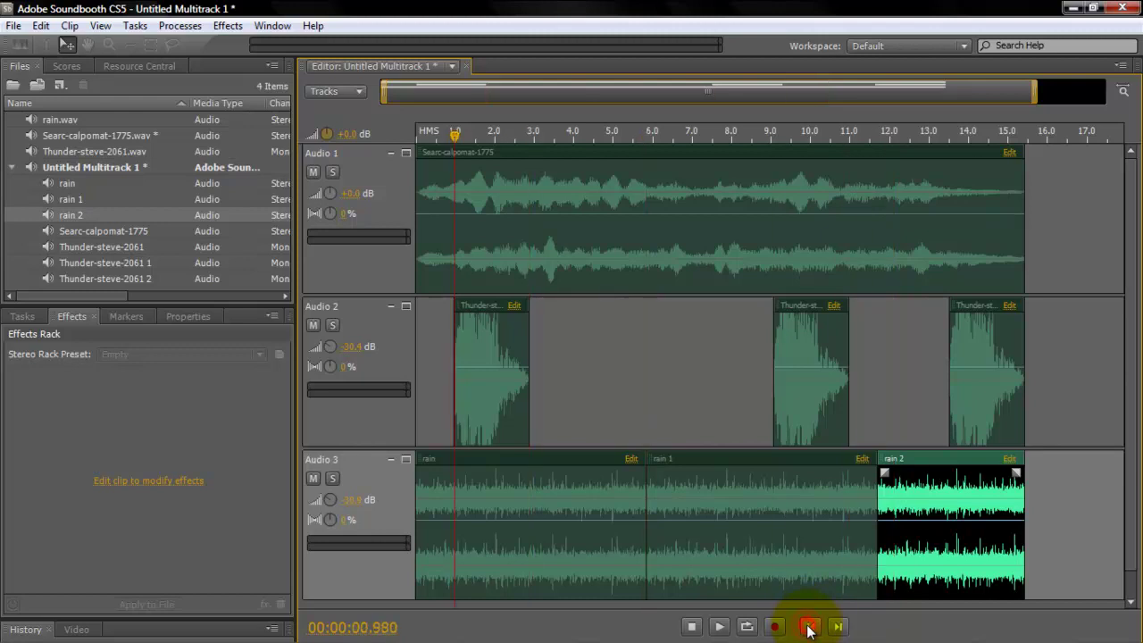
click(807, 627)
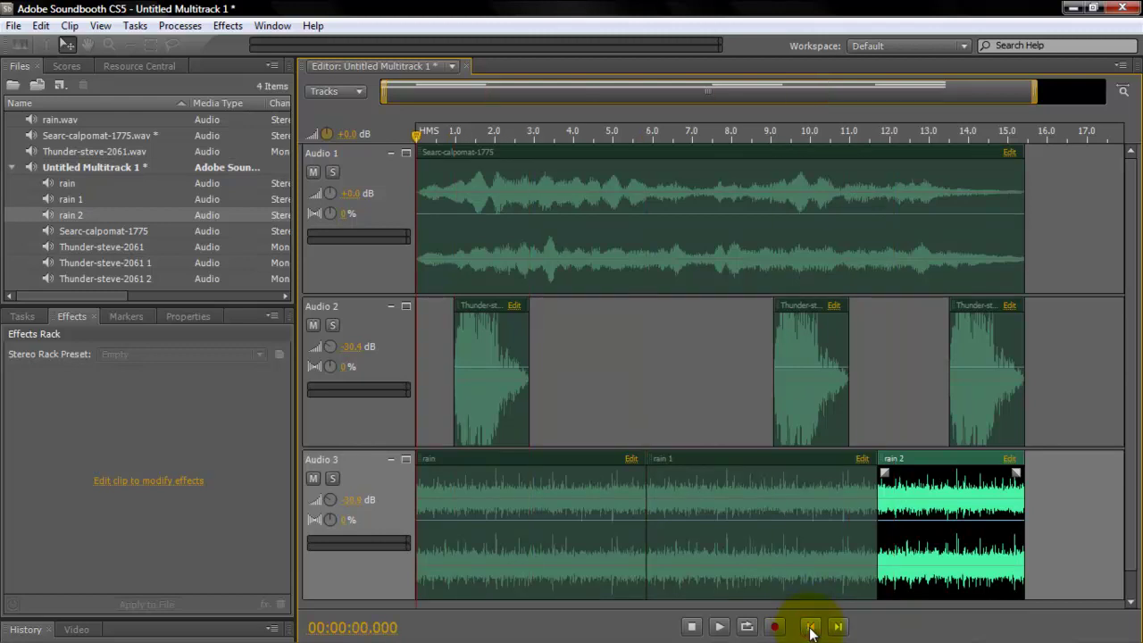
click(719, 627)
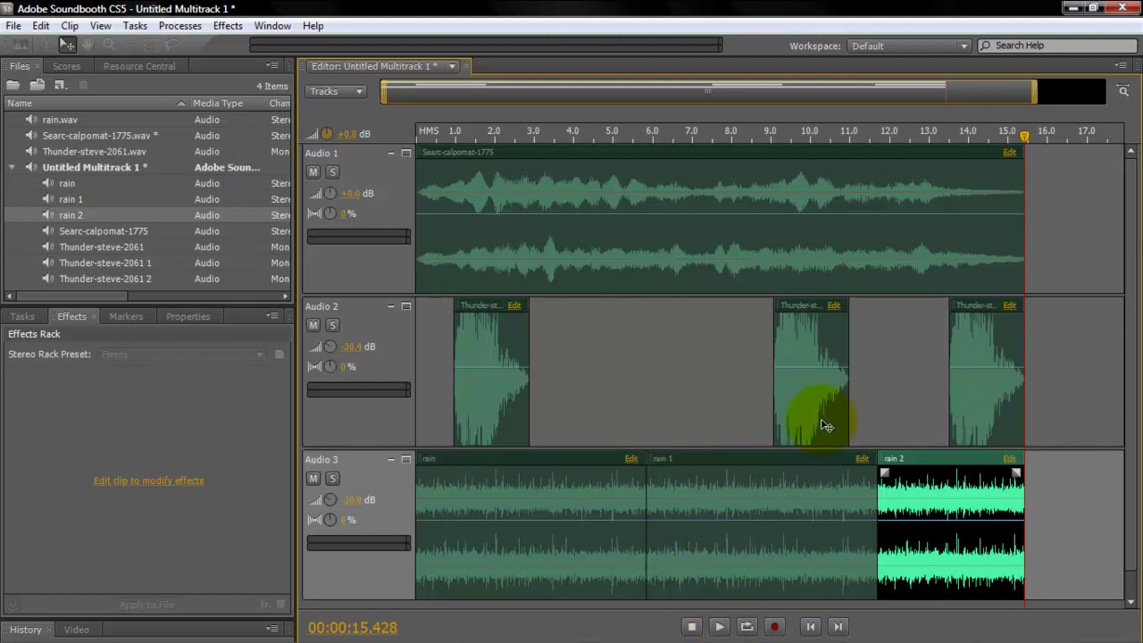
Open the last thunder clip on Audio 2 and apply Convolution Reverb (Advanced) to it
click(971, 351)
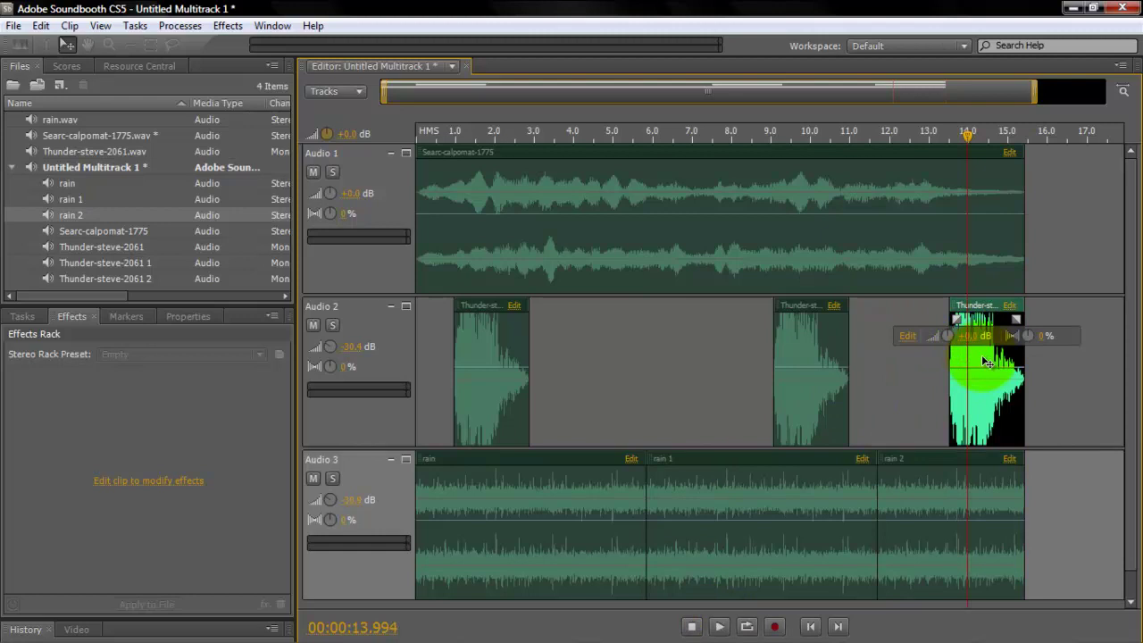
double_click(987, 361)
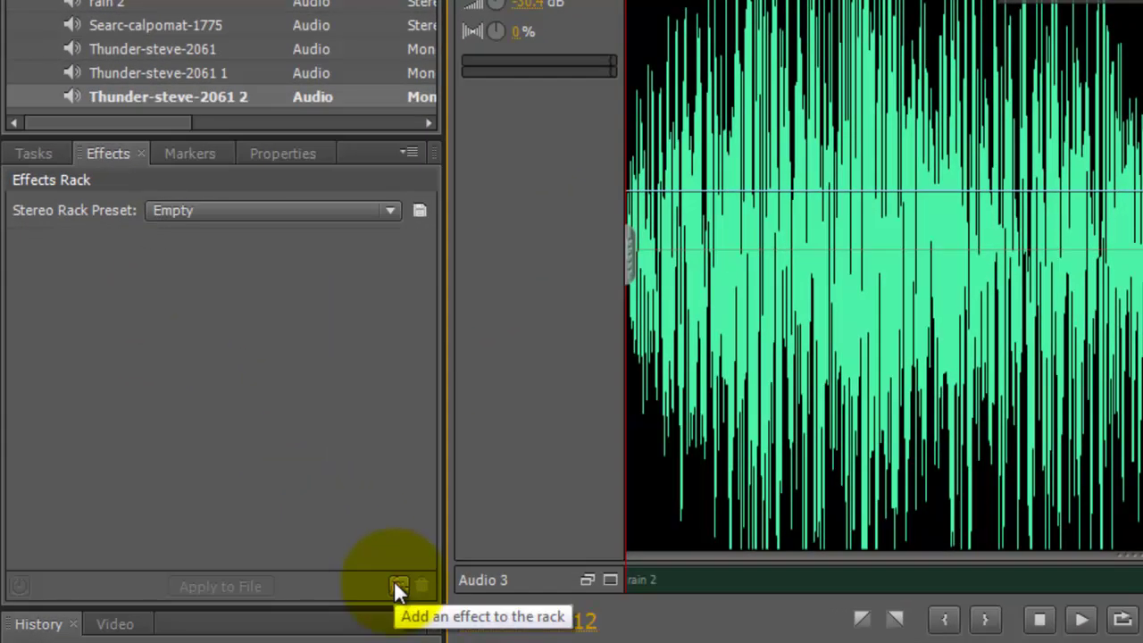
click(394, 582)
mouse_move(433, 566)
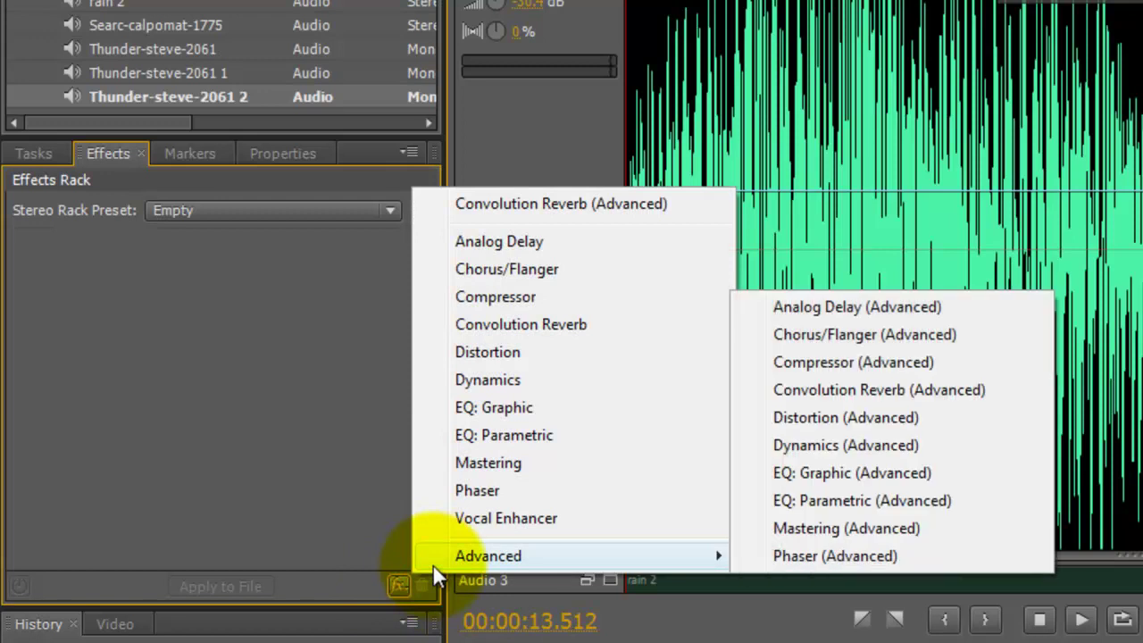
click(969, 398)
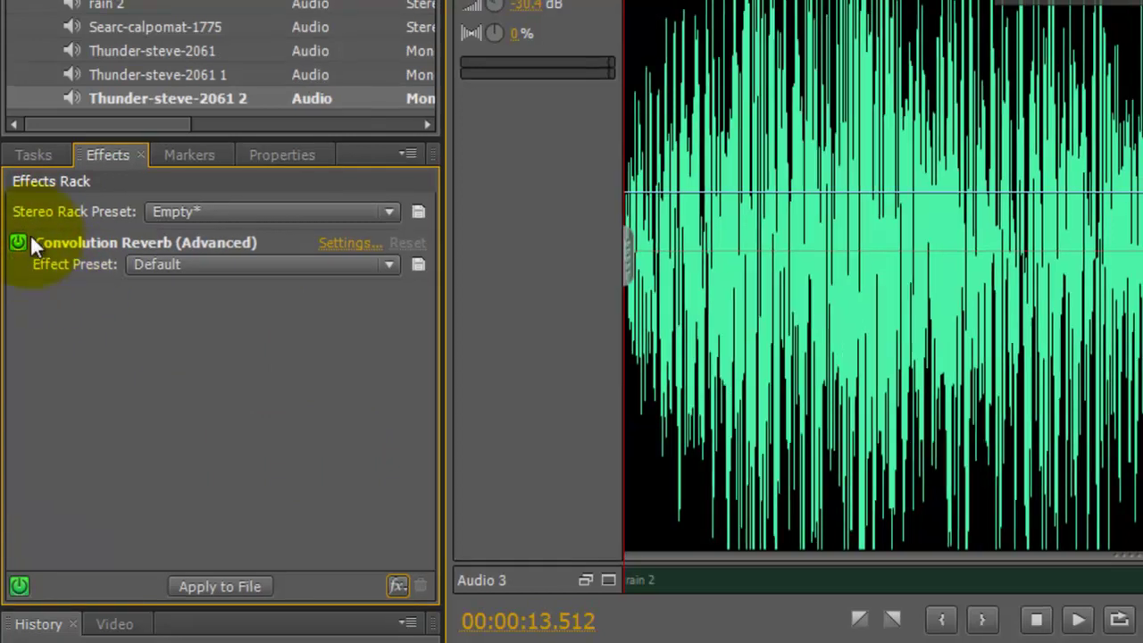
Preview the reverberated thunder clip, then return to the multitrack session
click(1077, 618)
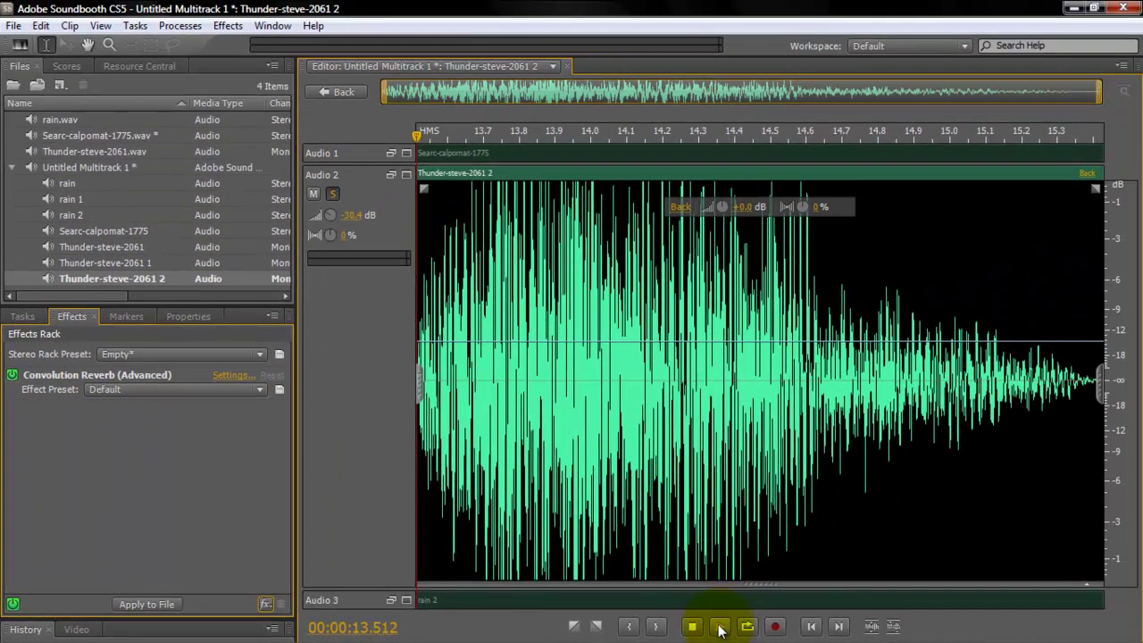
click(720, 628)
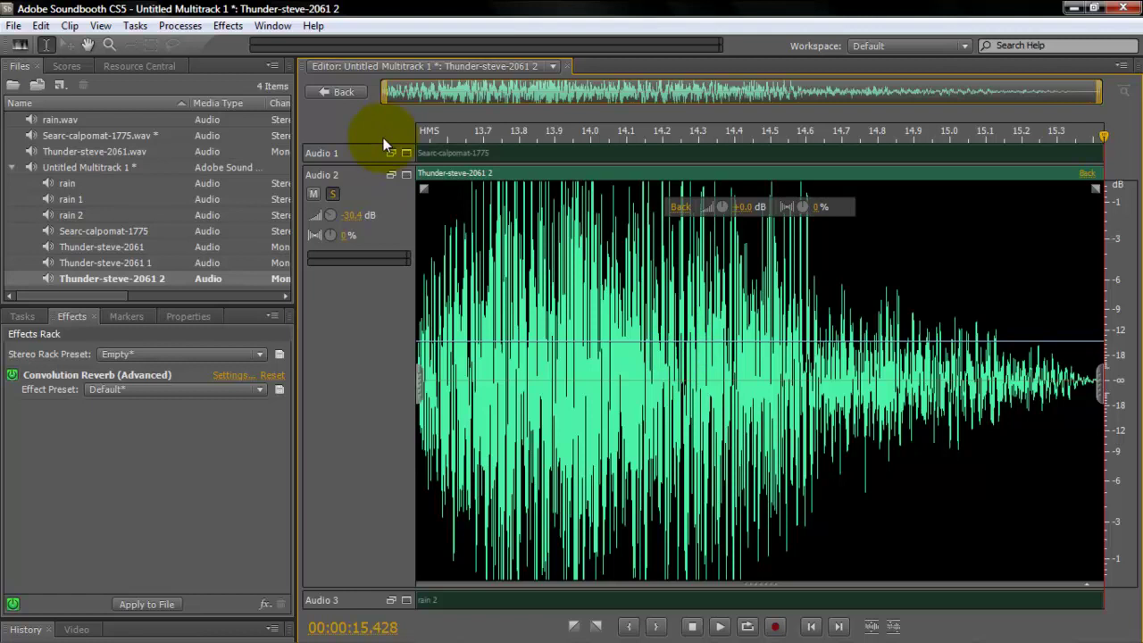
click(336, 95)
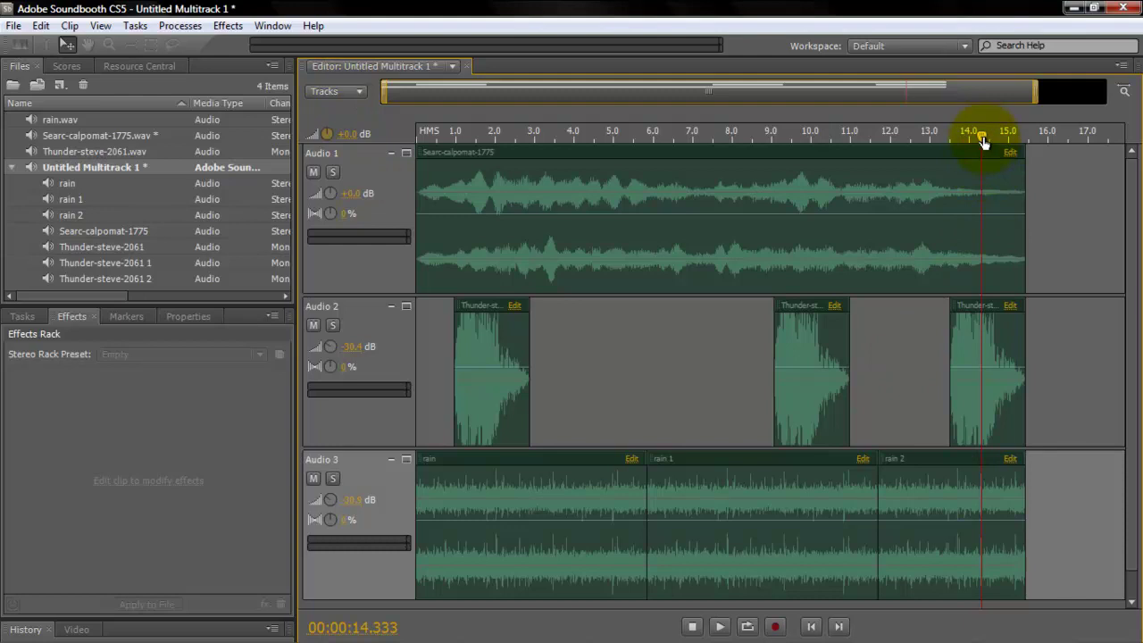
Rewind the playhead to 00:00:00.000 and play the full mix through to about 15.4 s
click(812, 626)
click(812, 627)
click(812, 627)
click(812, 627)
click(812, 626)
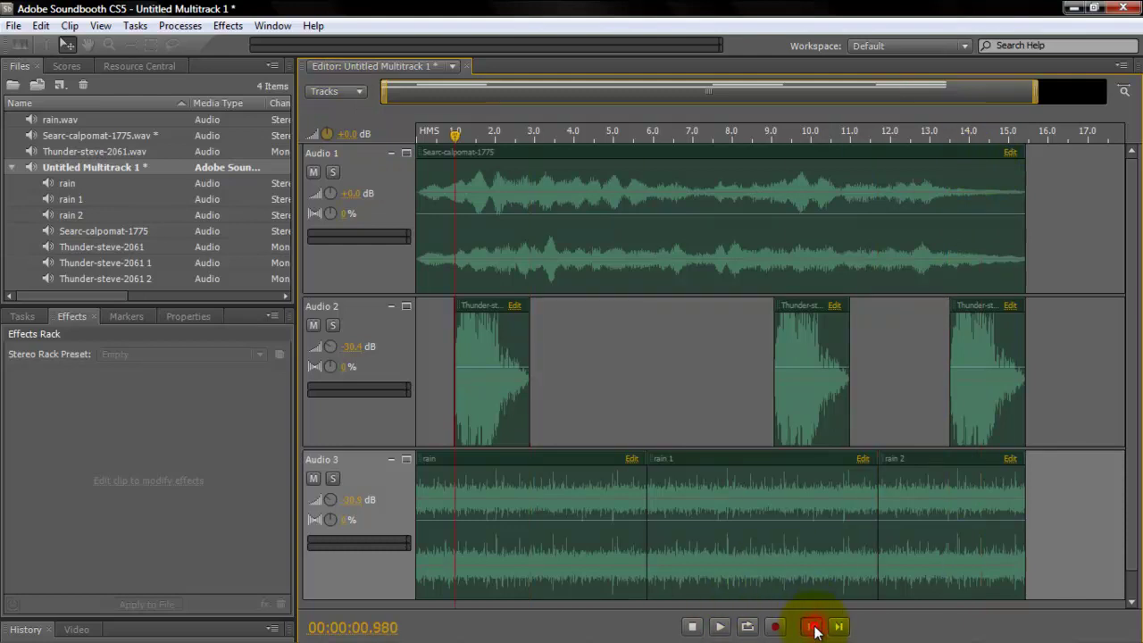
click(812, 626)
click(719, 627)
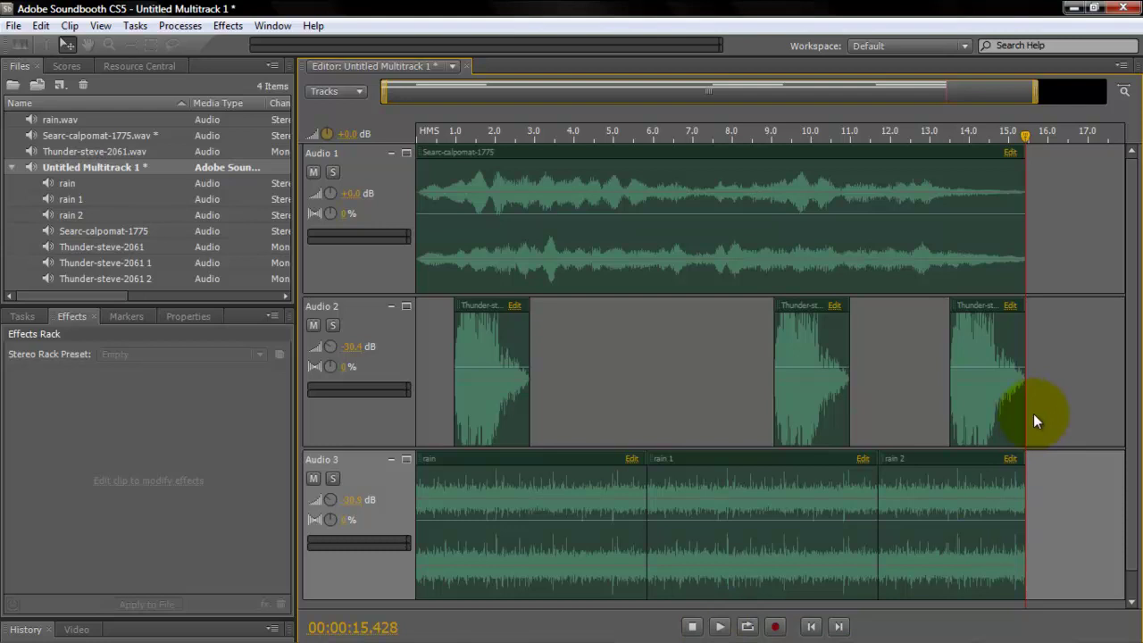
Fade the last thunder clip out to silence and replay it from its start near 13.5 s
click(974, 344)
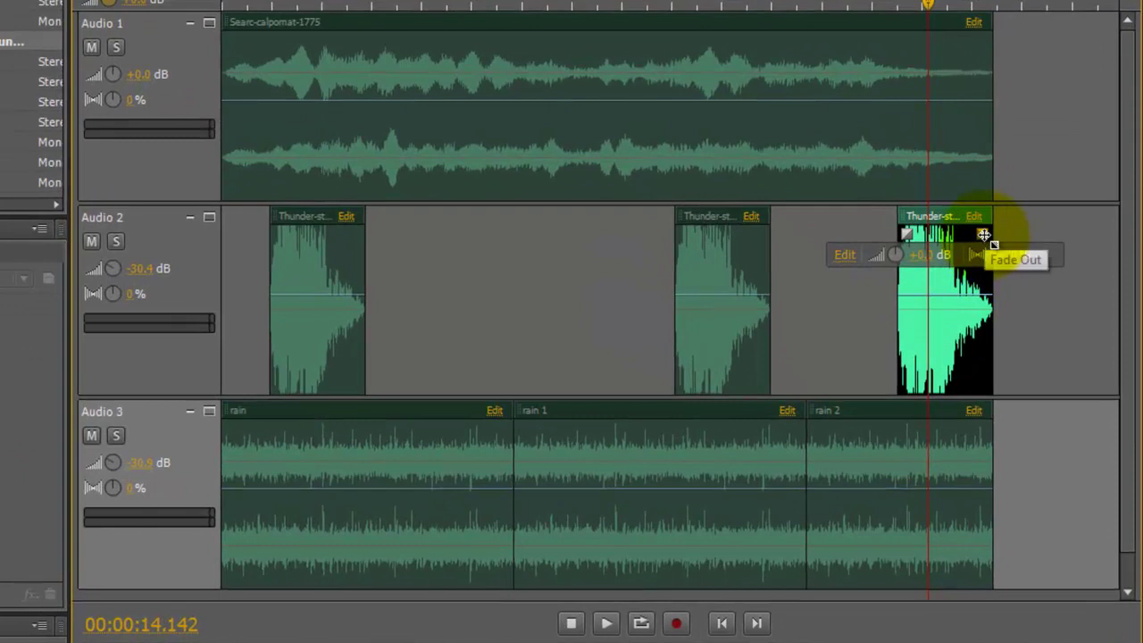
drag(984, 238, 955, 234)
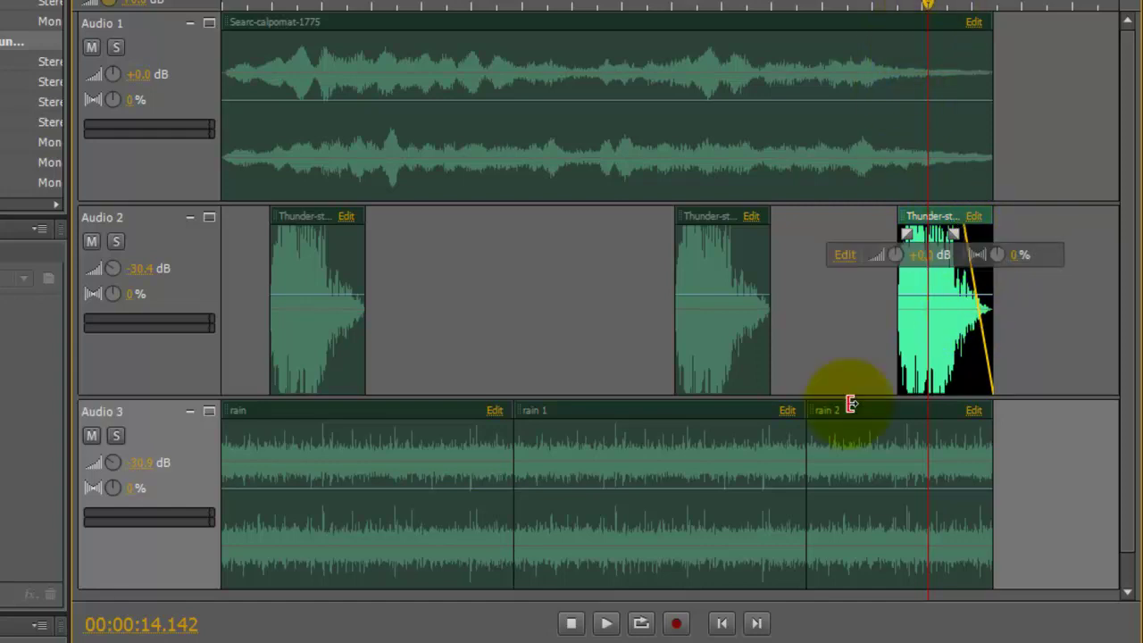
click(721, 622)
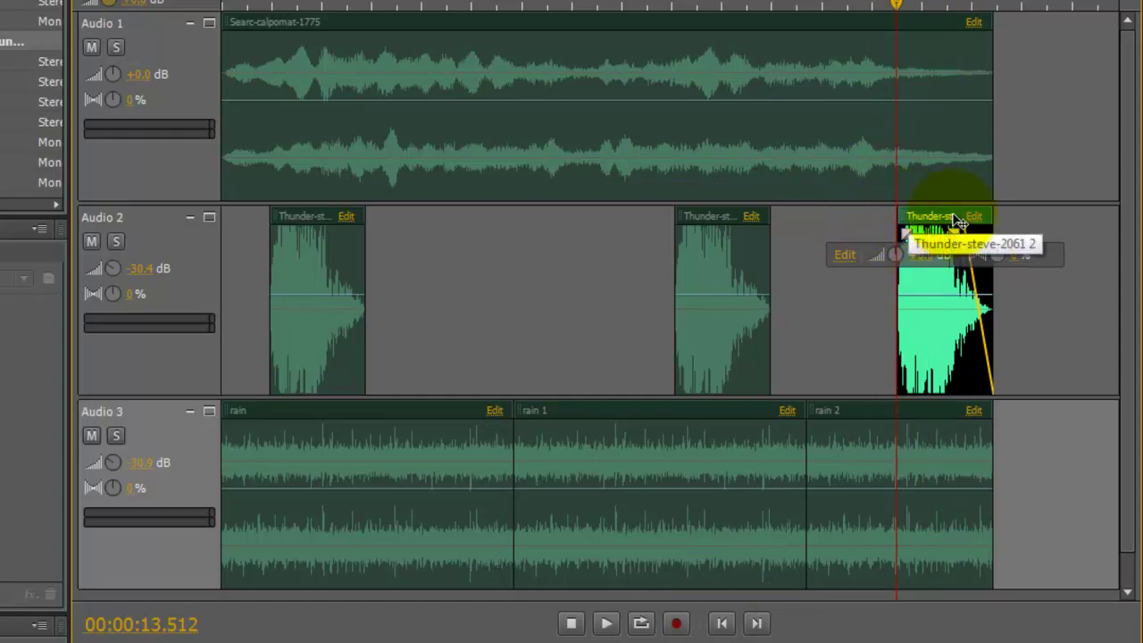
click(607, 625)
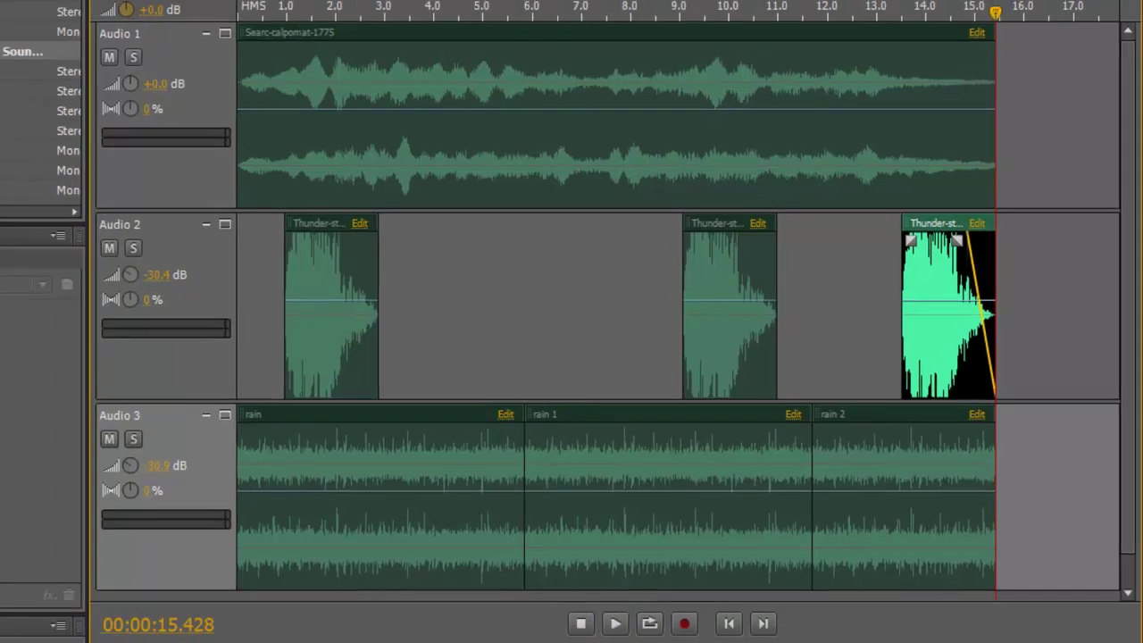
Save the session as Untitled Multitrack 1.wav in Windows Waveform (*.wav) format
click(13, 24)
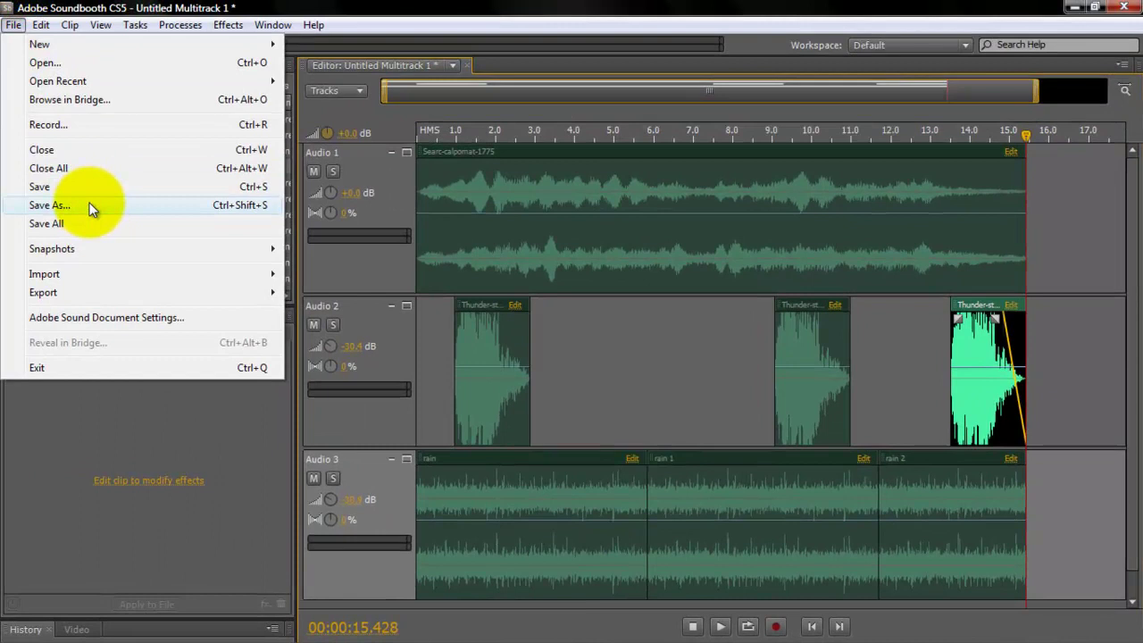
click(49, 204)
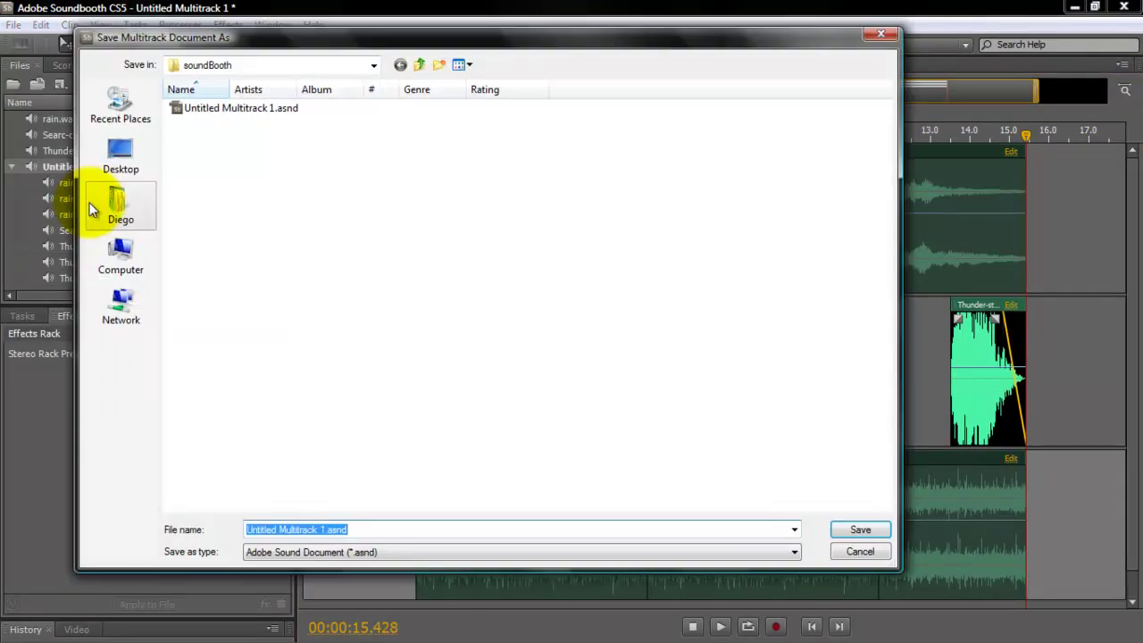
click(795, 553)
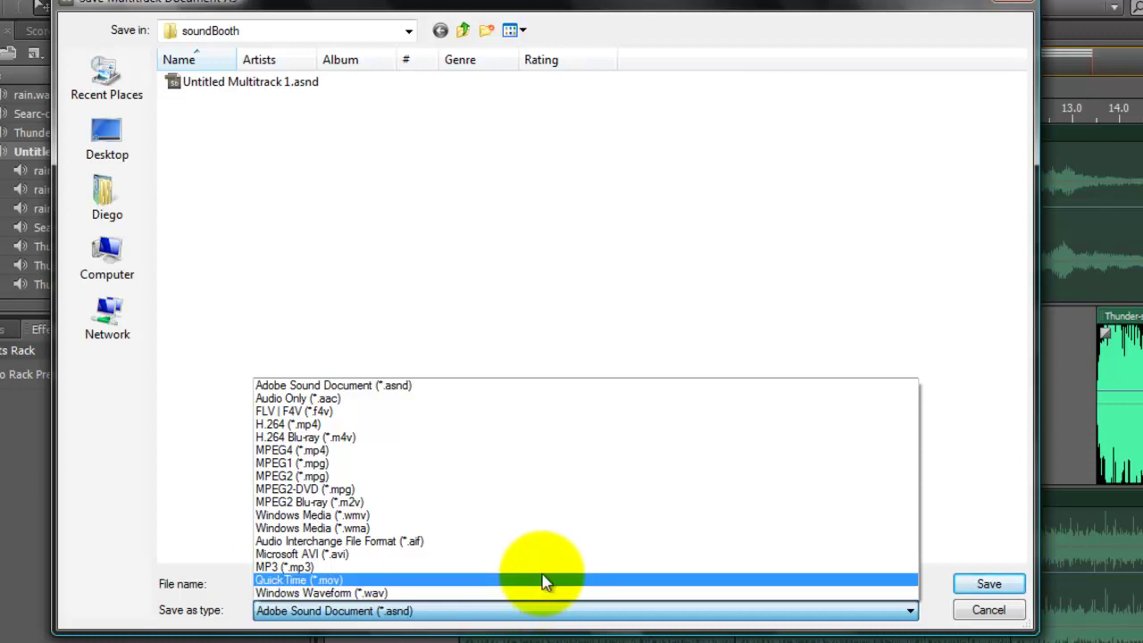
click(633, 593)
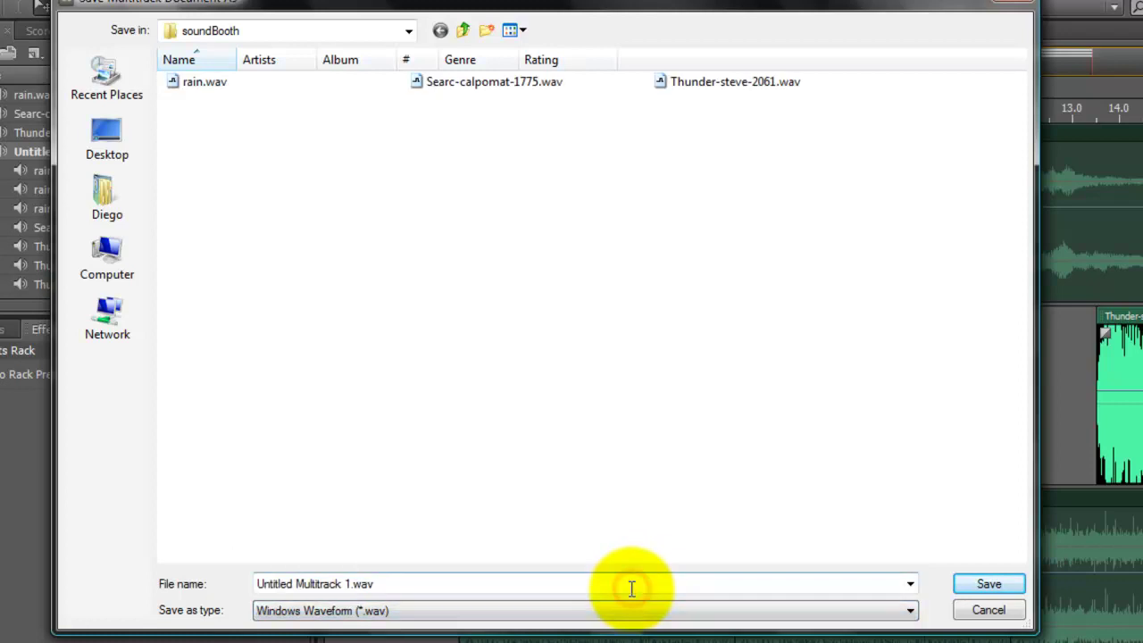
click(988, 583)
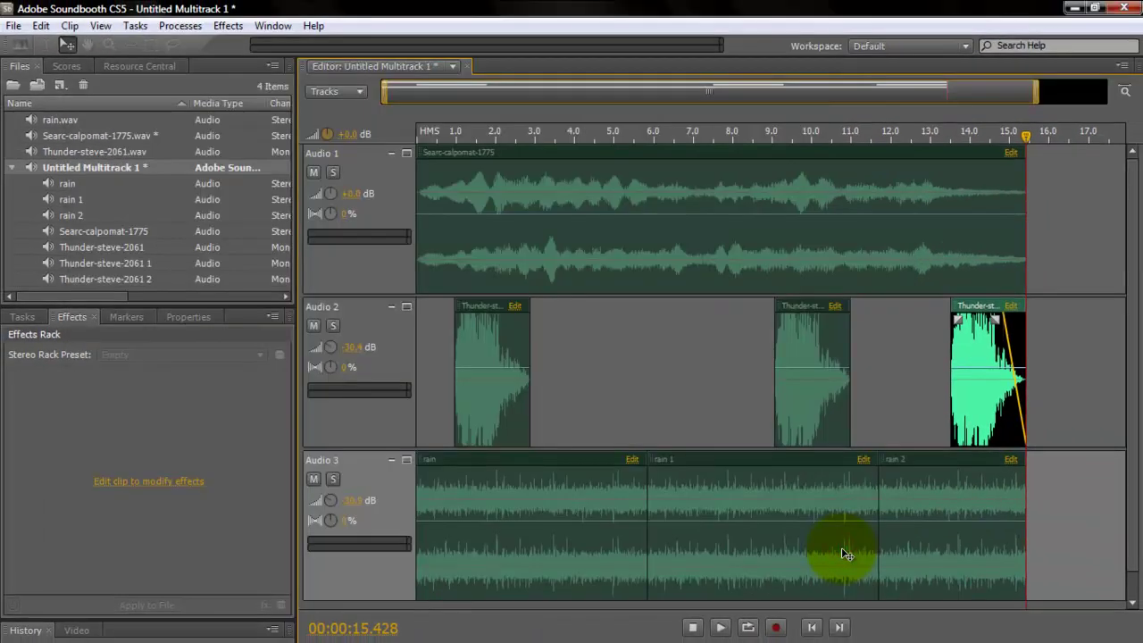